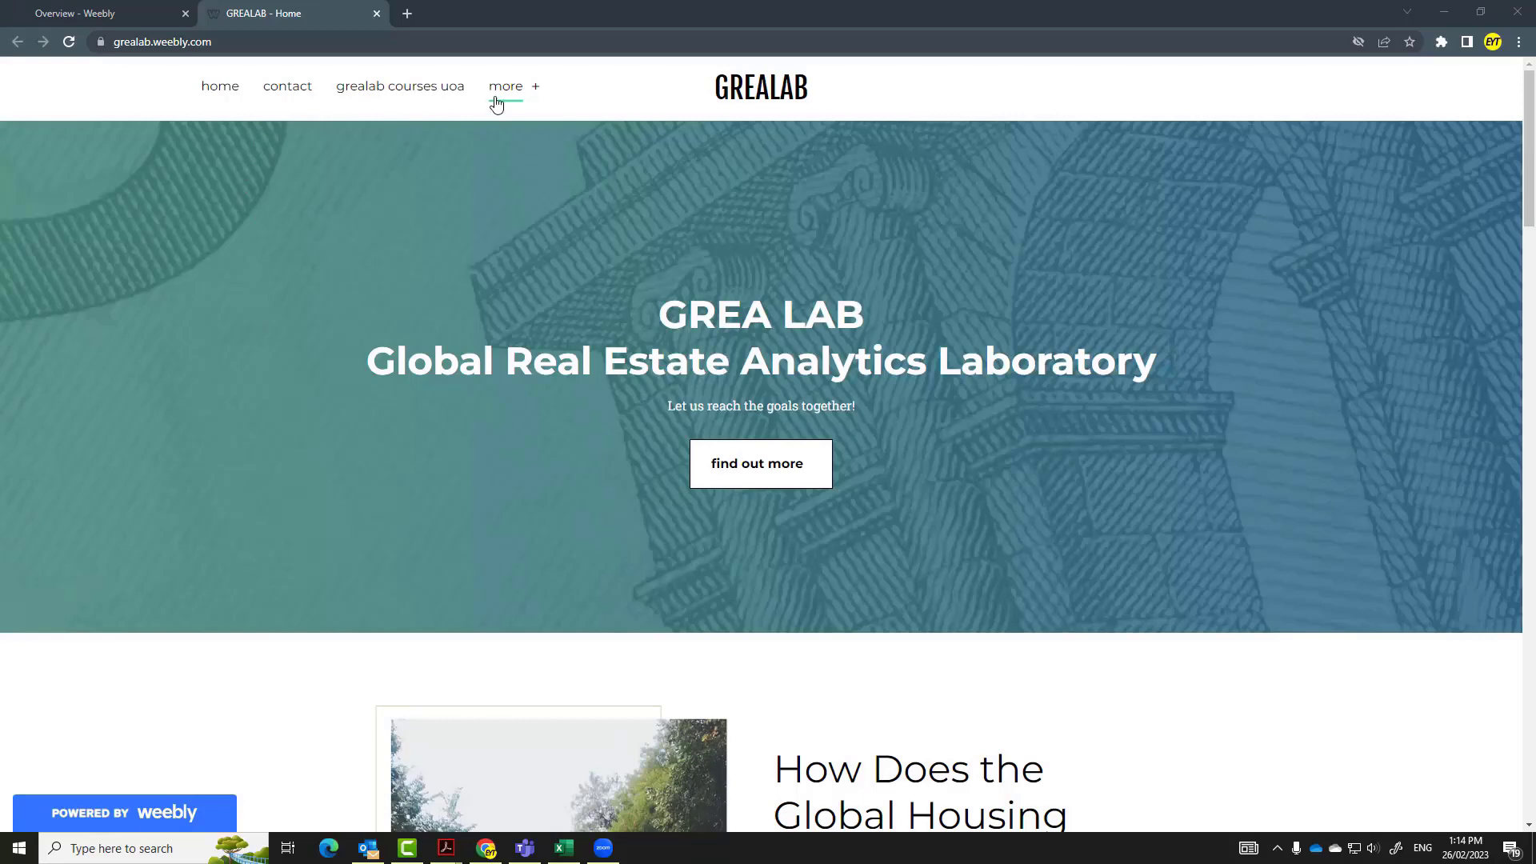
Open GREALAB's Global House Price Data Series page and read down to the IMF Global Housing Watch section.
left_click(506, 89)
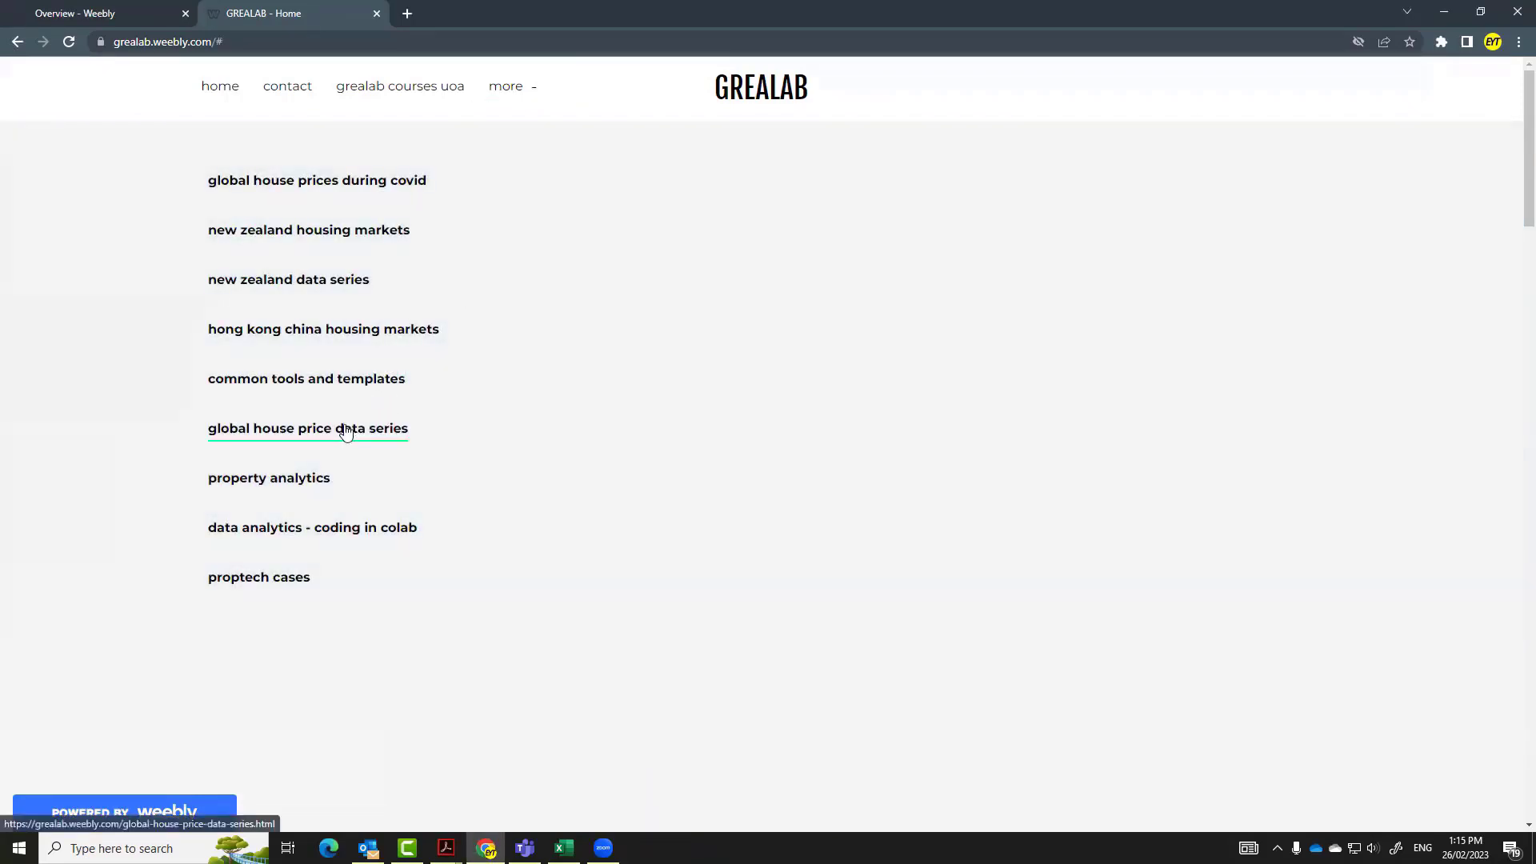
left_click(345, 432)
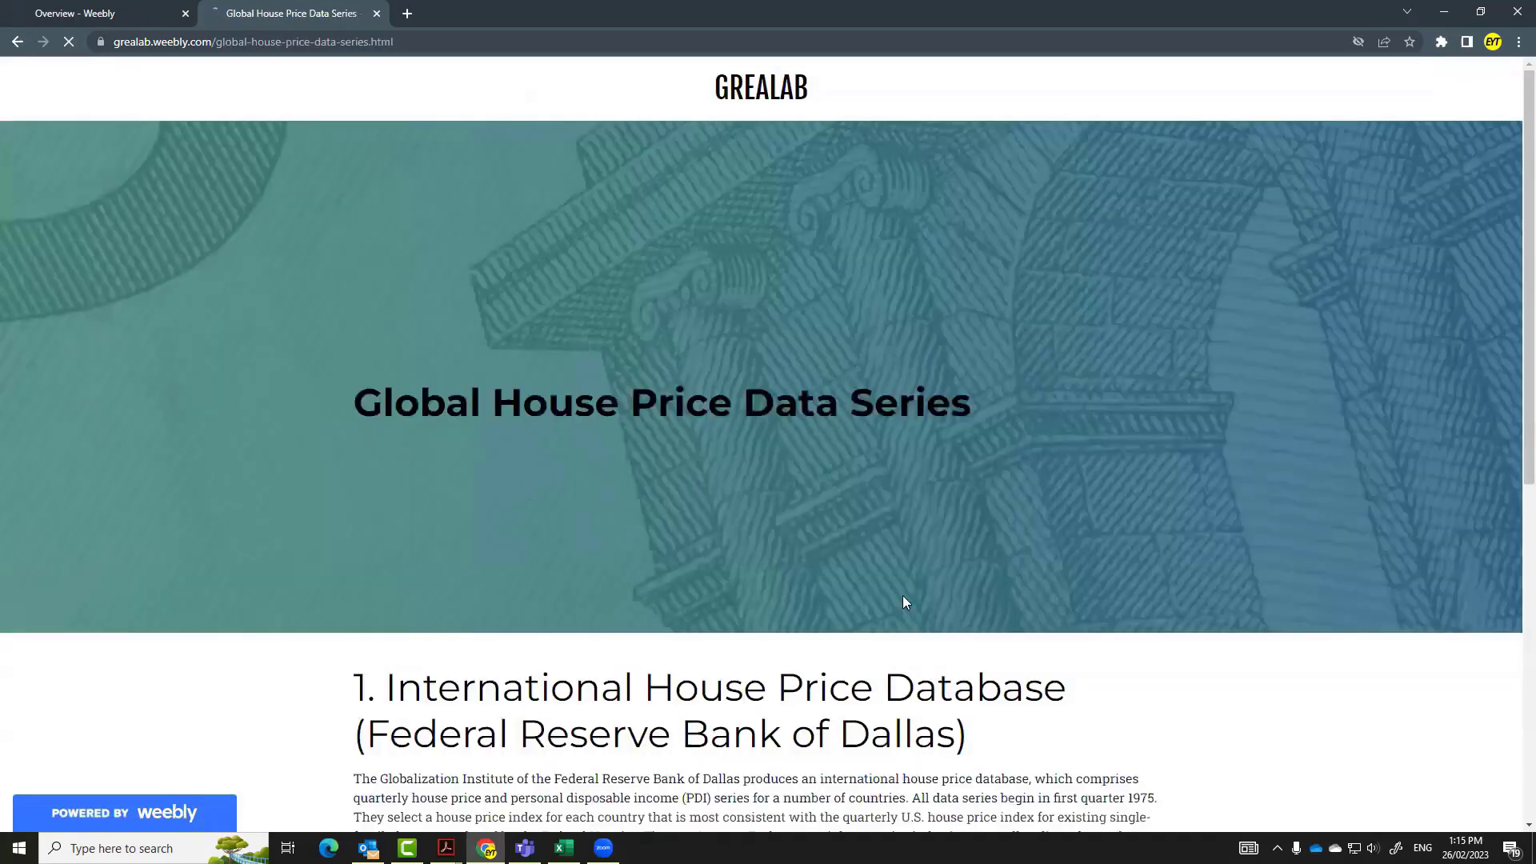
scroll(1511, 388, "down", 7)
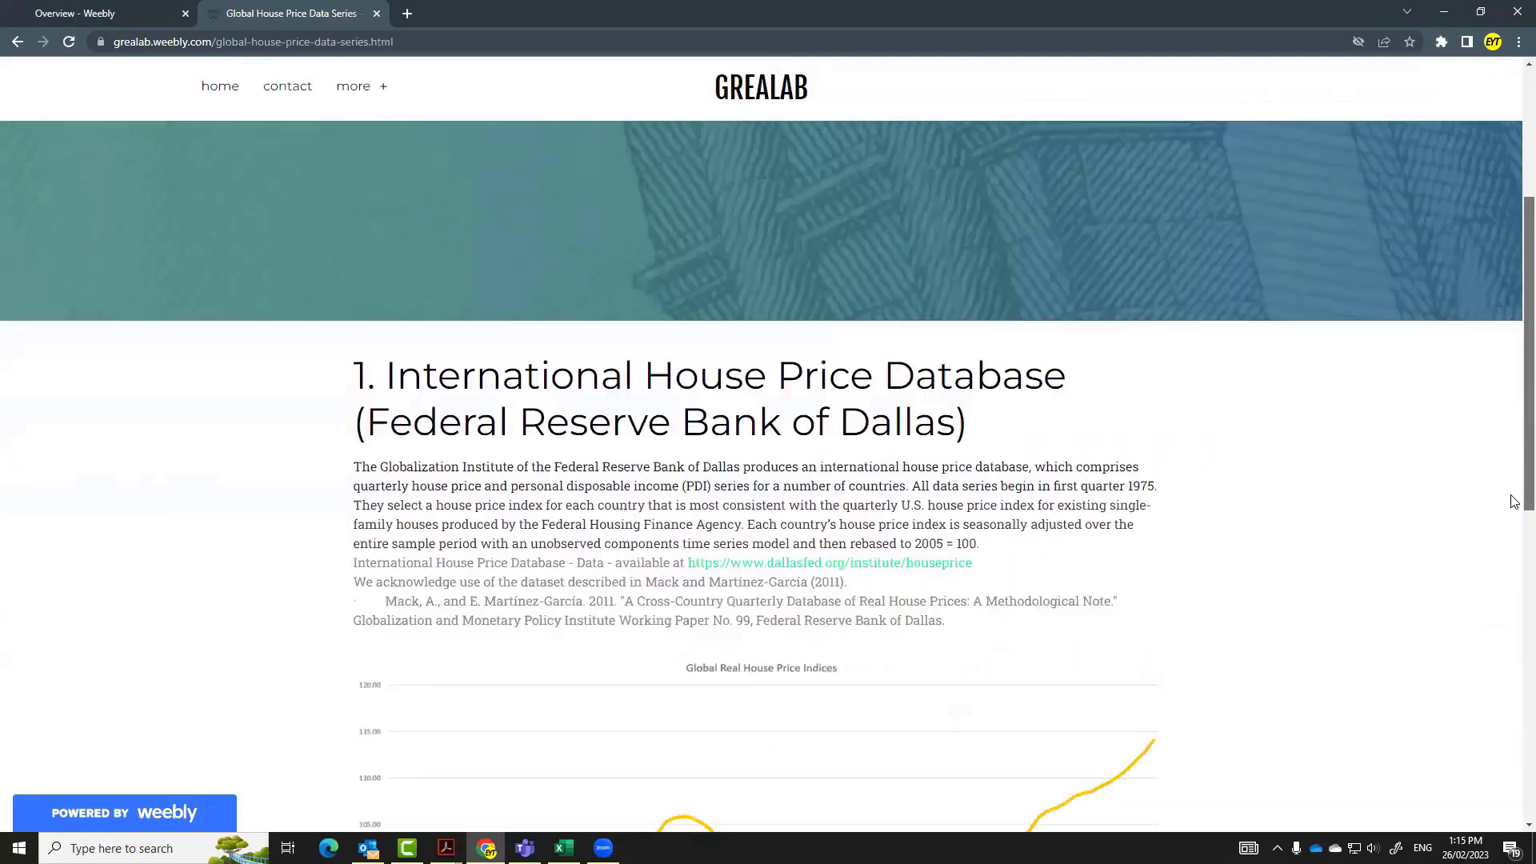
scroll(1514, 606, "down", 6)
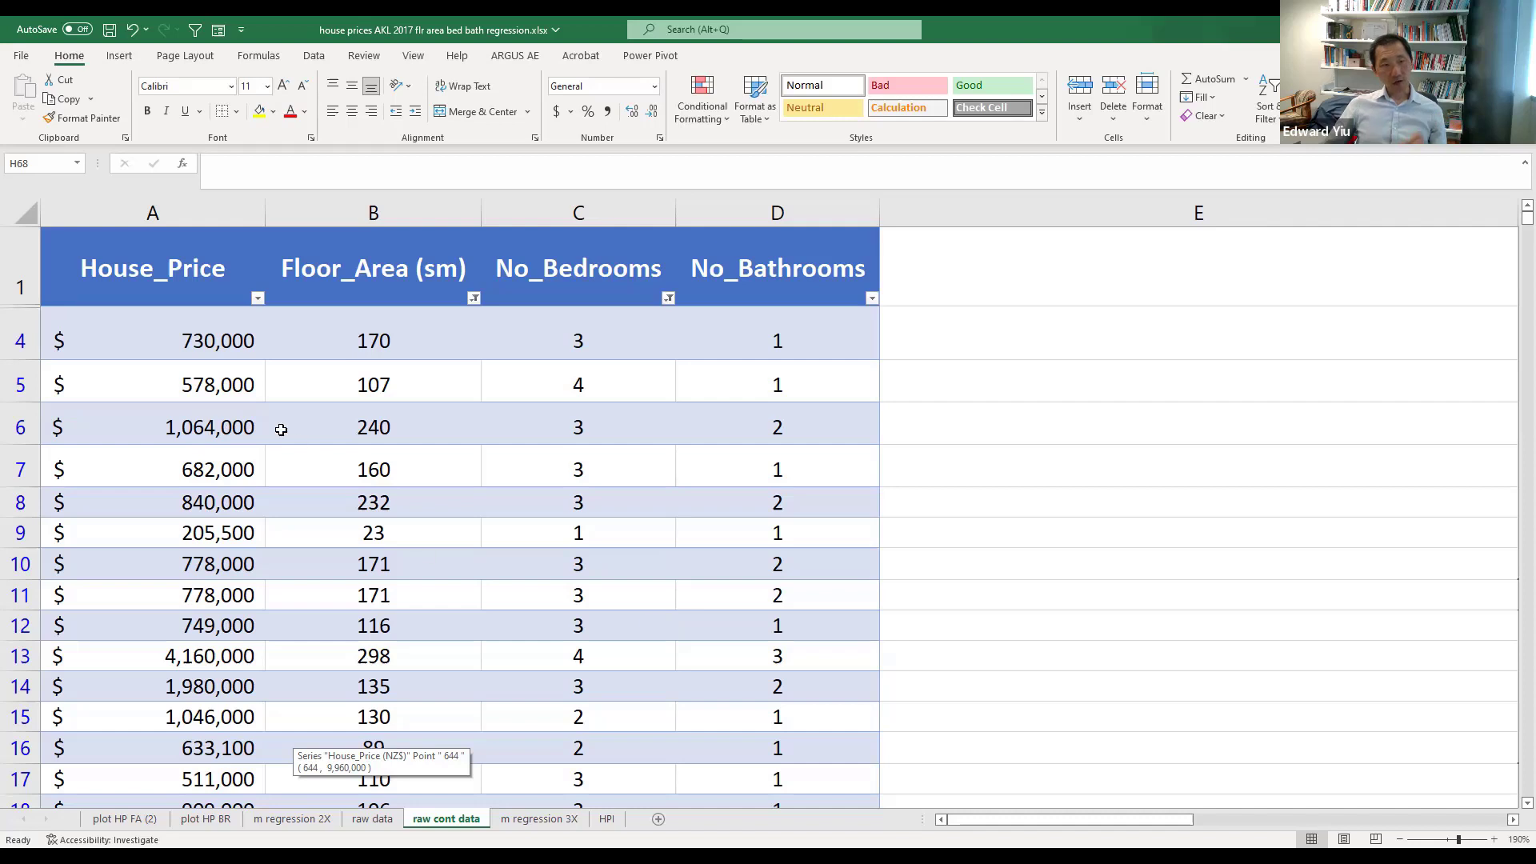
Select the whole house record in row 6 of the data table.
left_click(123, 429)
key("shift+space")
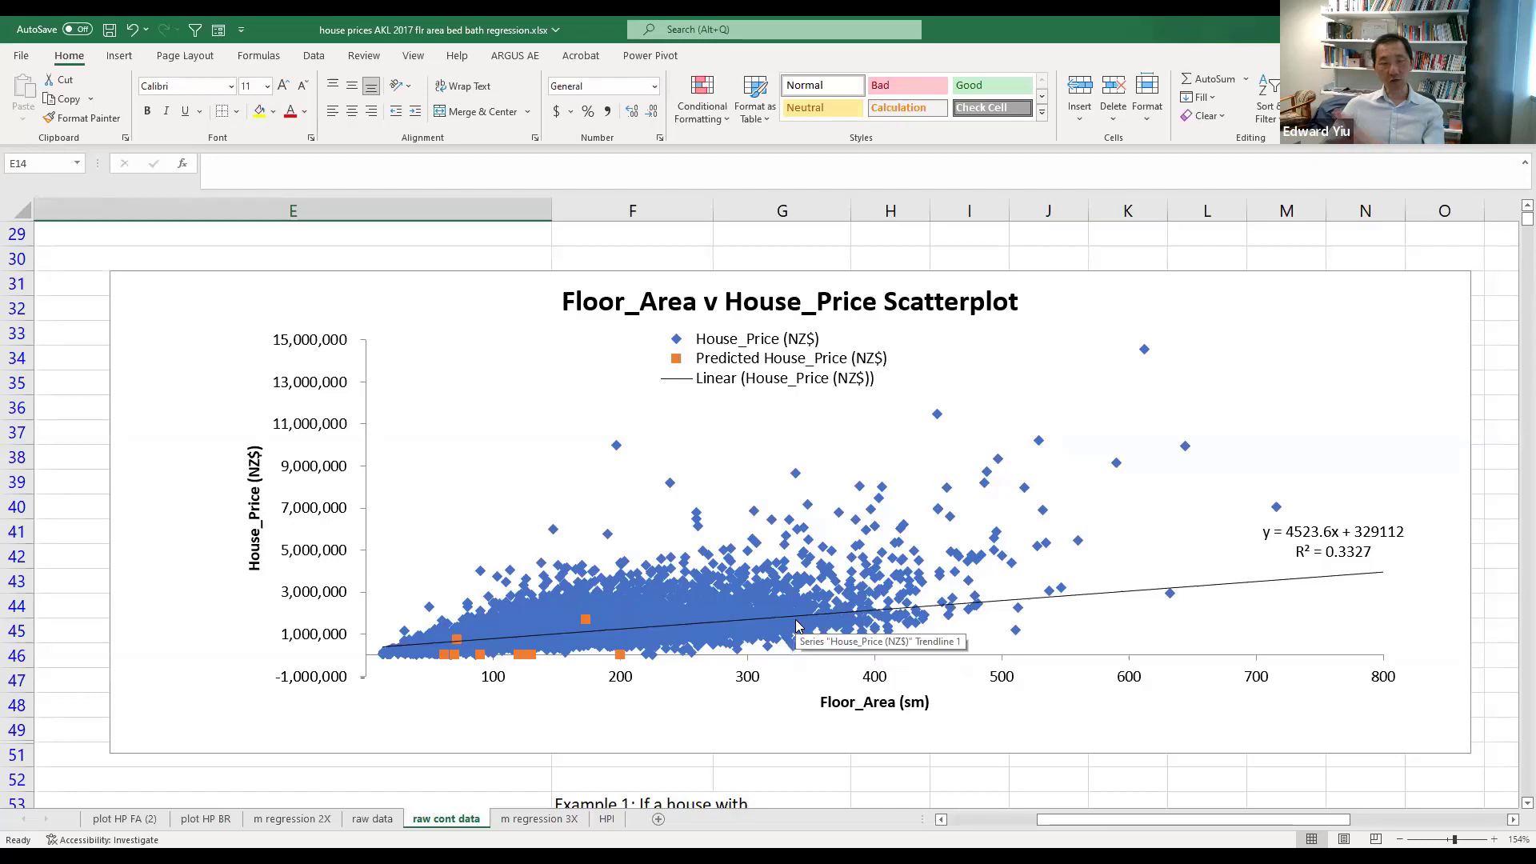
mouse_move(804, 625)
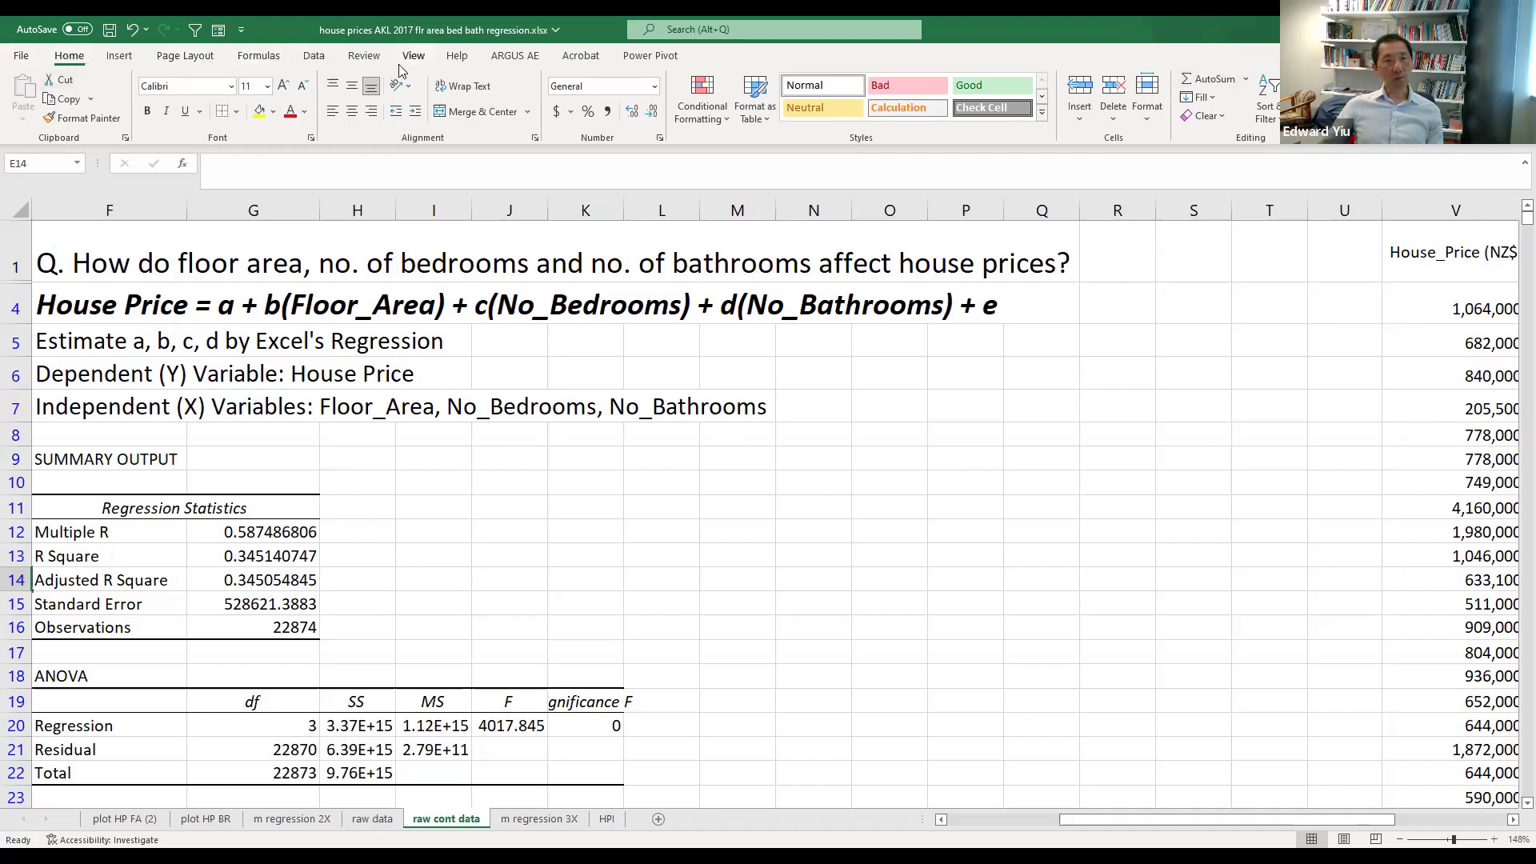
Choose Regression from the Data Analysis tools list to open its settings dialog.
left_click(314, 58)
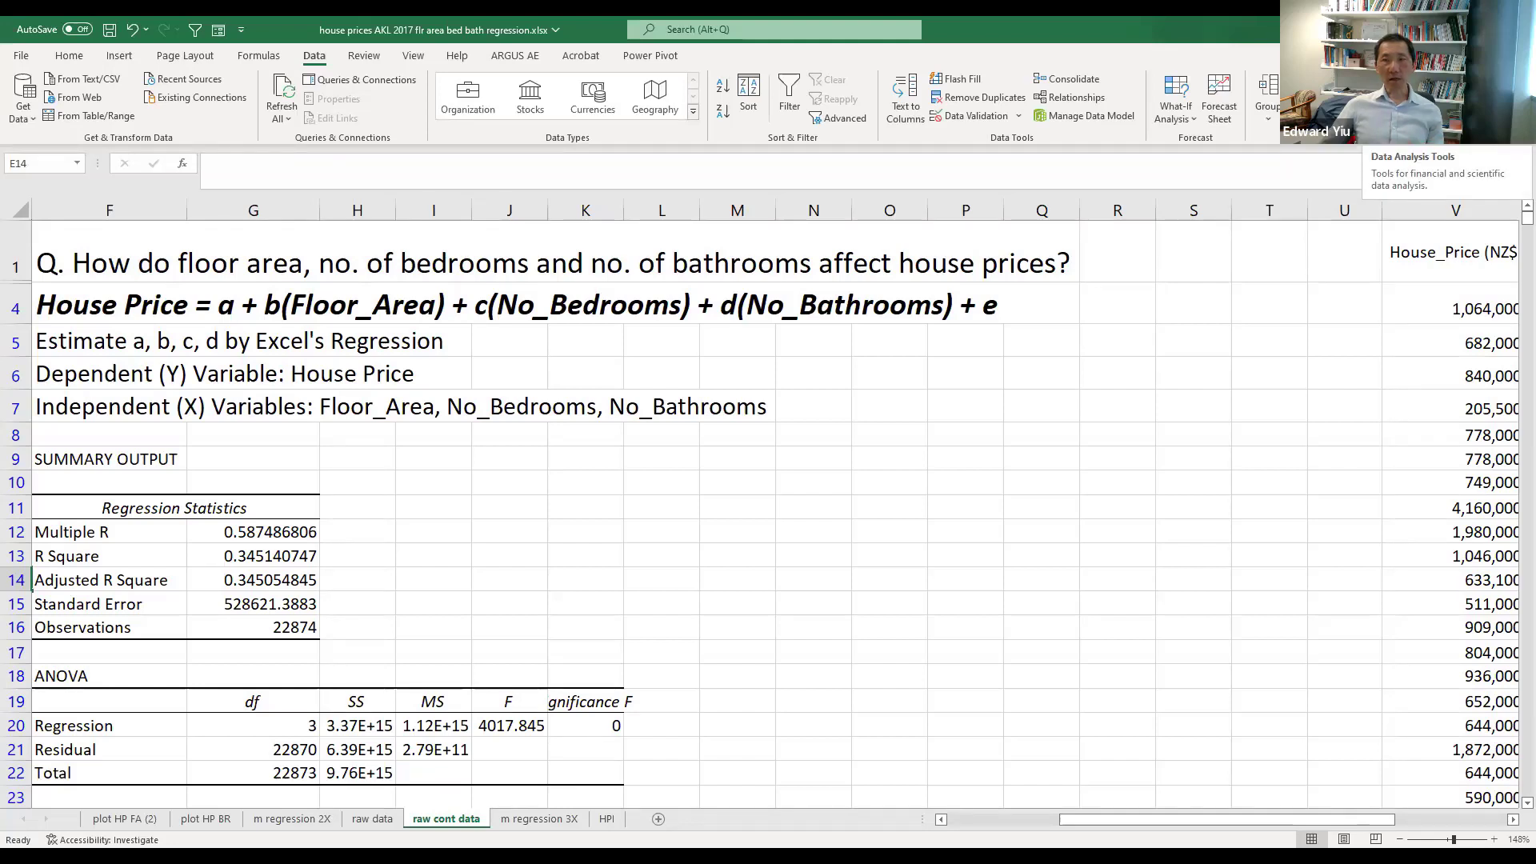
left_click(1408, 88)
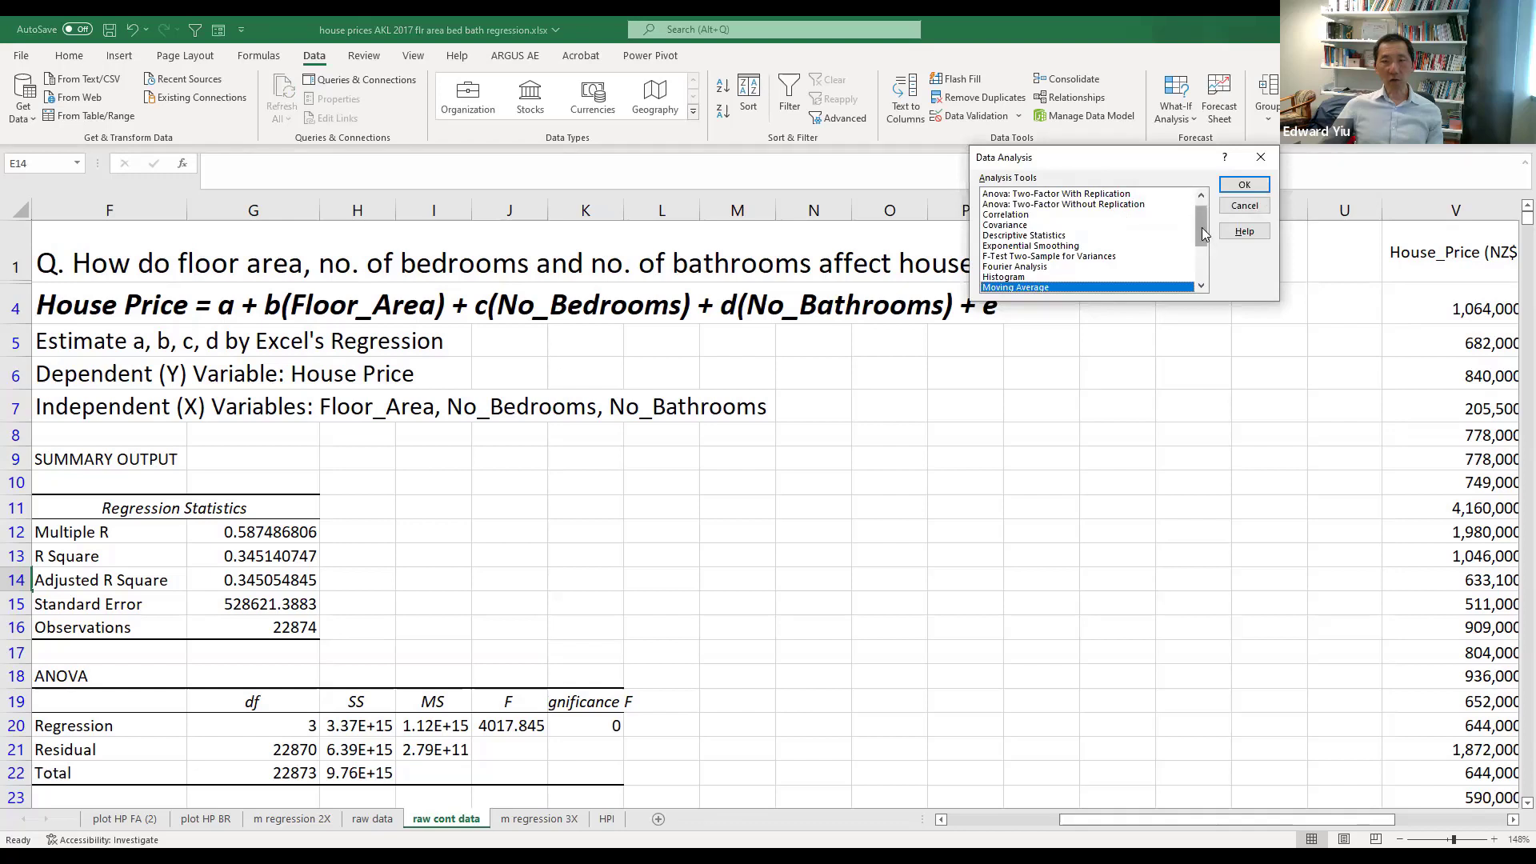
left_click_drag(1202, 227, 1205, 266)
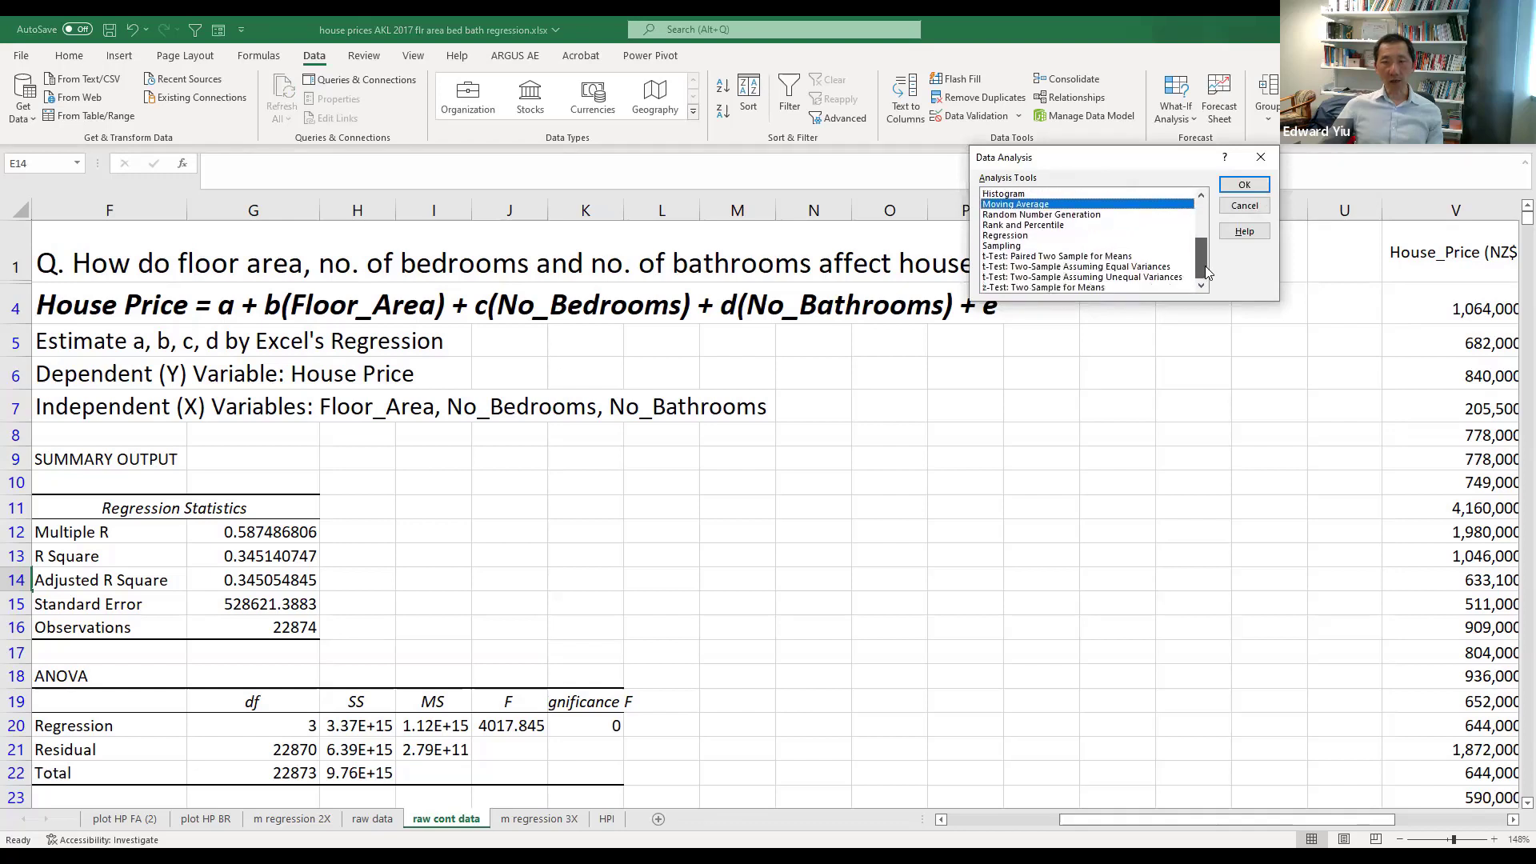
left_click(1024, 237)
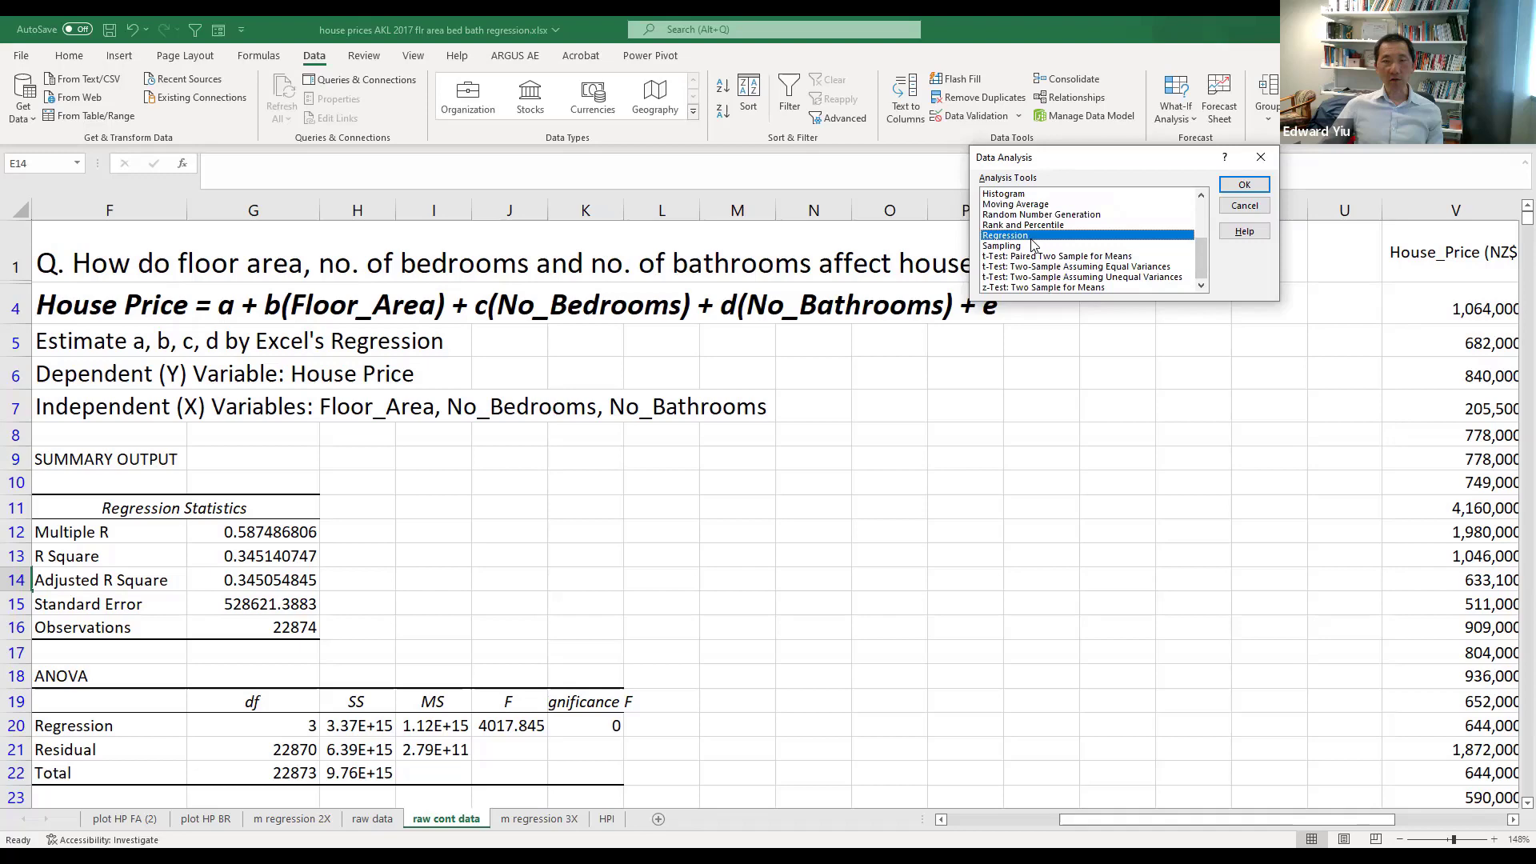
left_click(1245, 184)
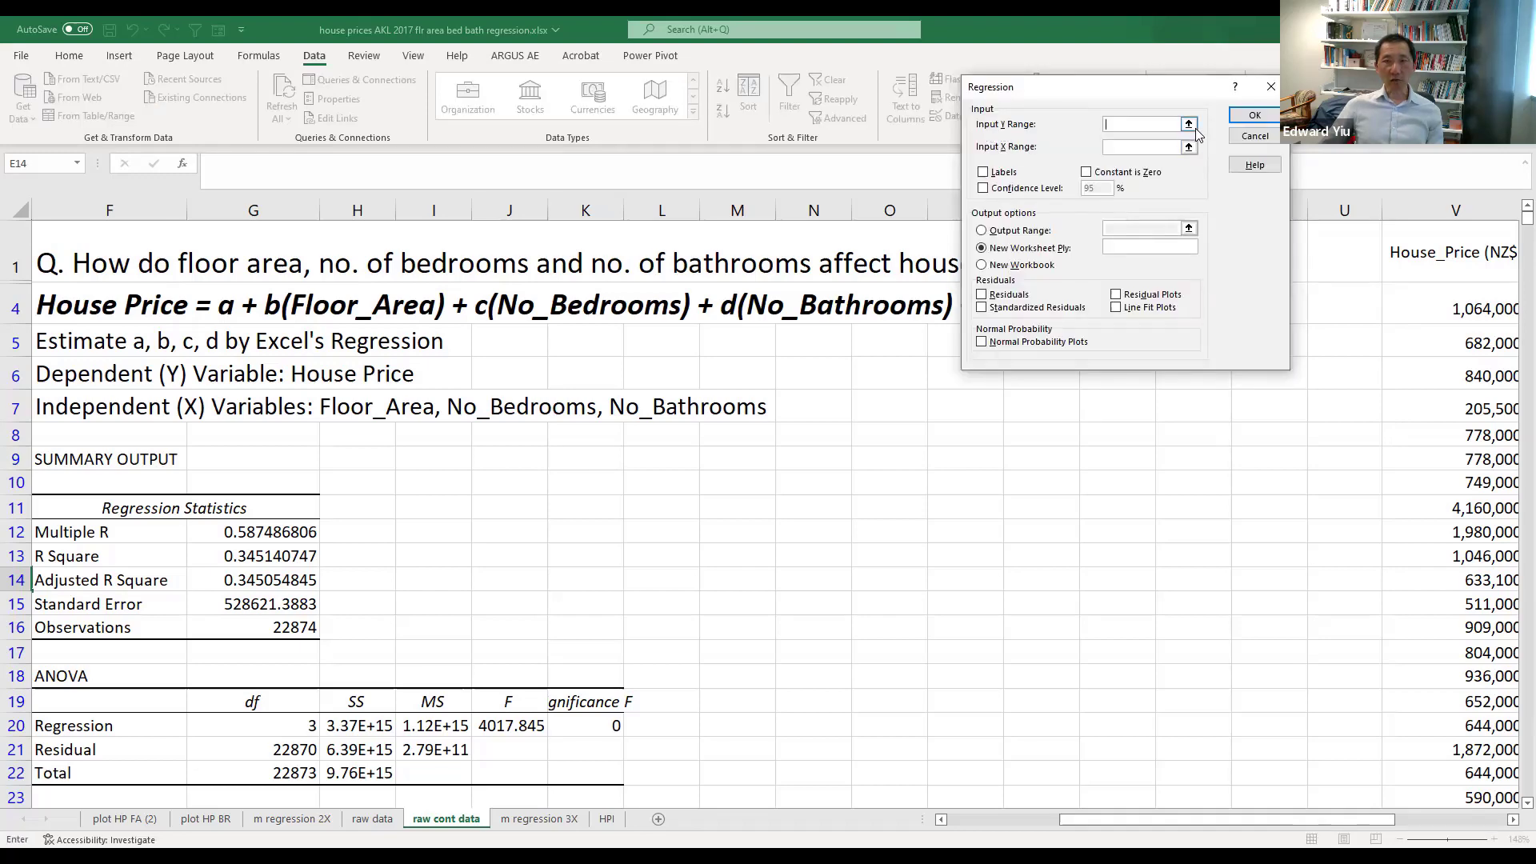
Set the Input Y Range to the House_Price column $V$1:$V$22875.
left_click(1191, 127)
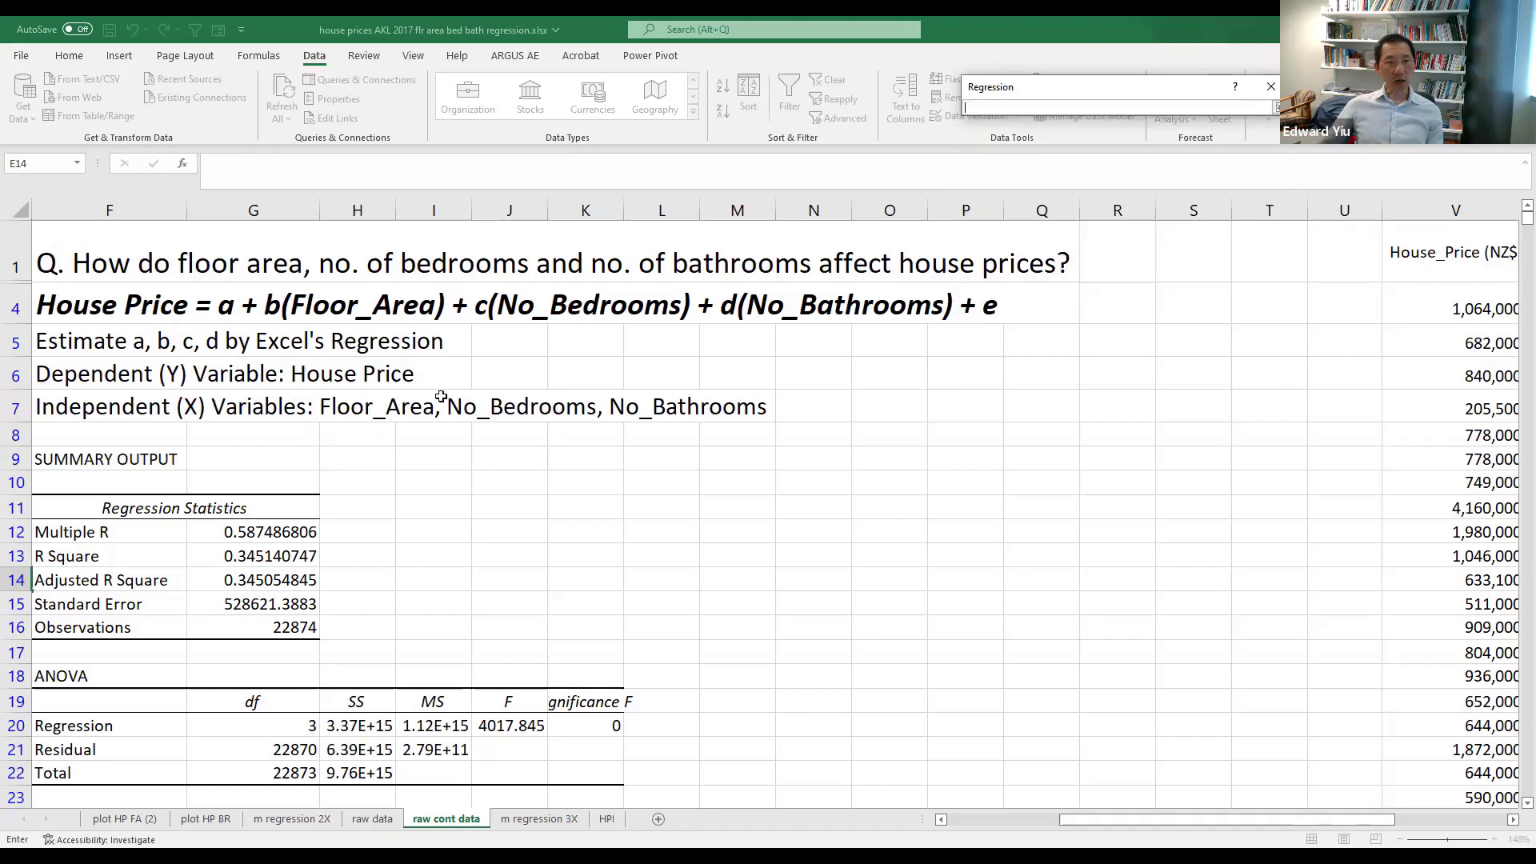
double_click(1513, 821)
left_click(1181, 256)
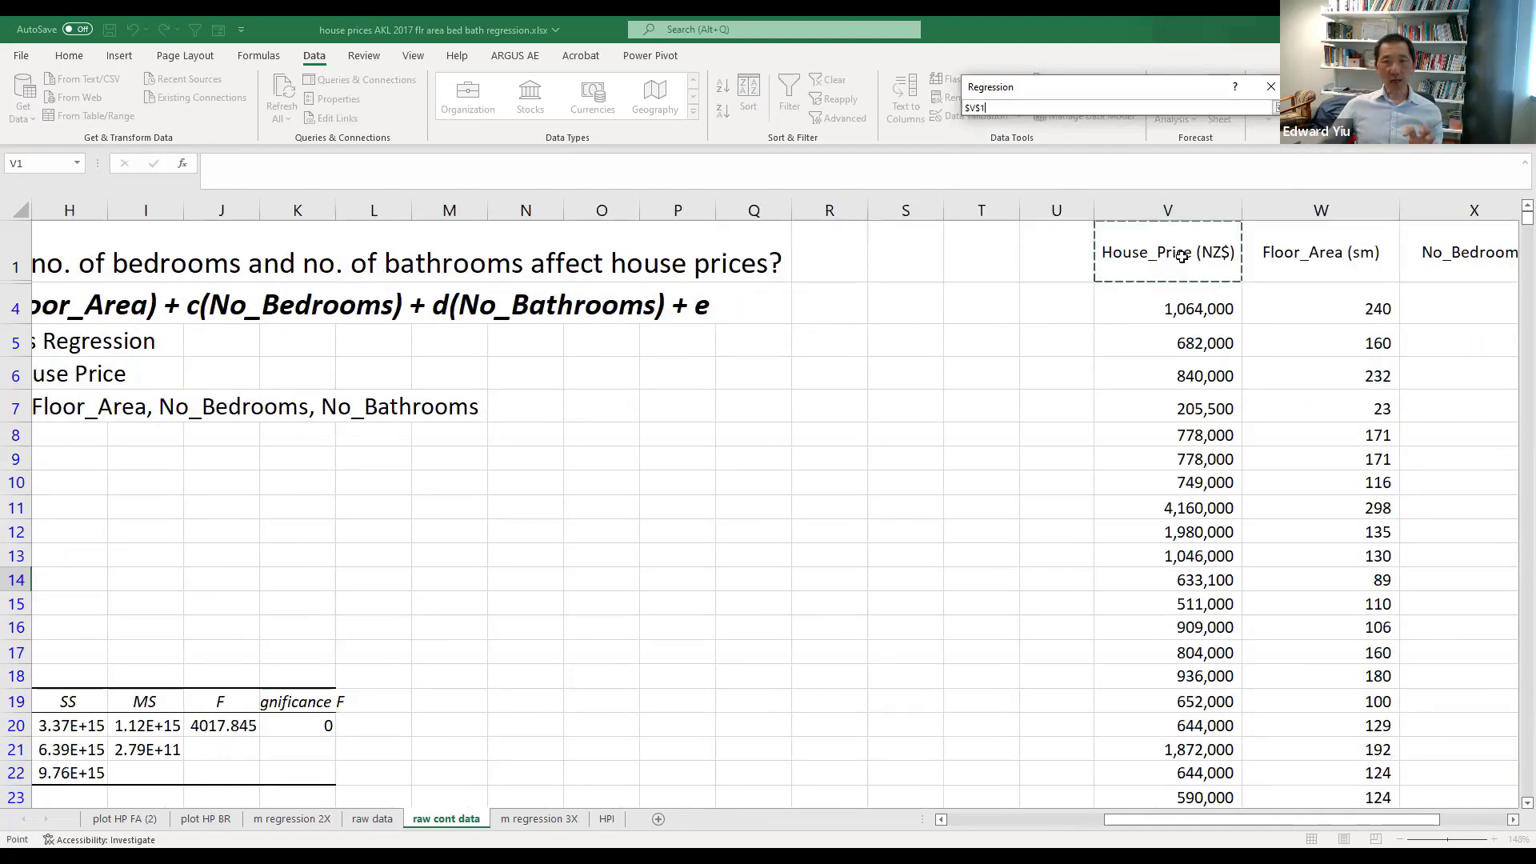
key("ctrl+shift+Down")
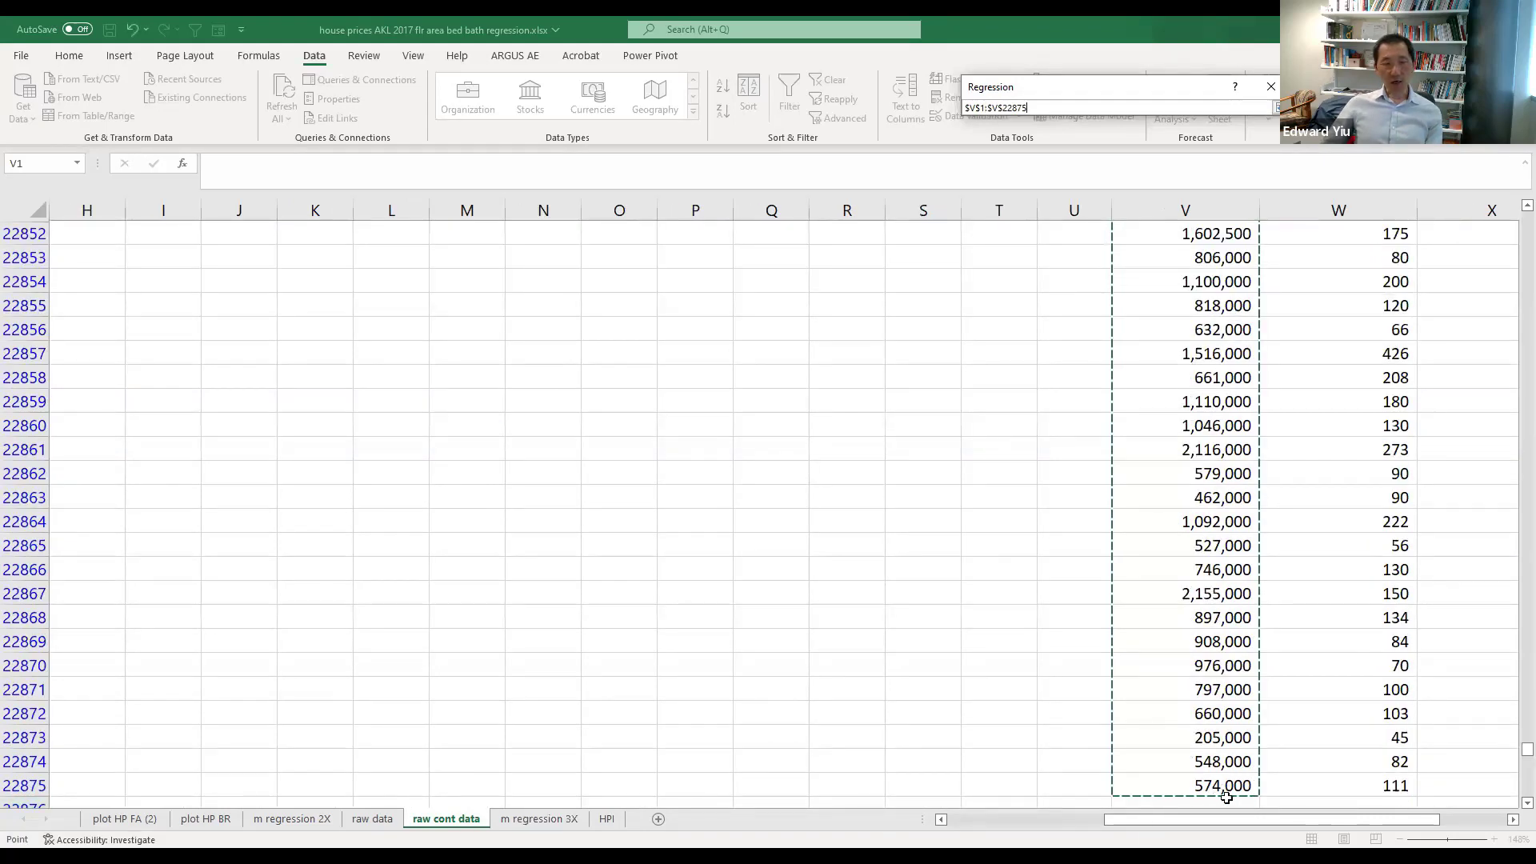
left_click(1278, 107)
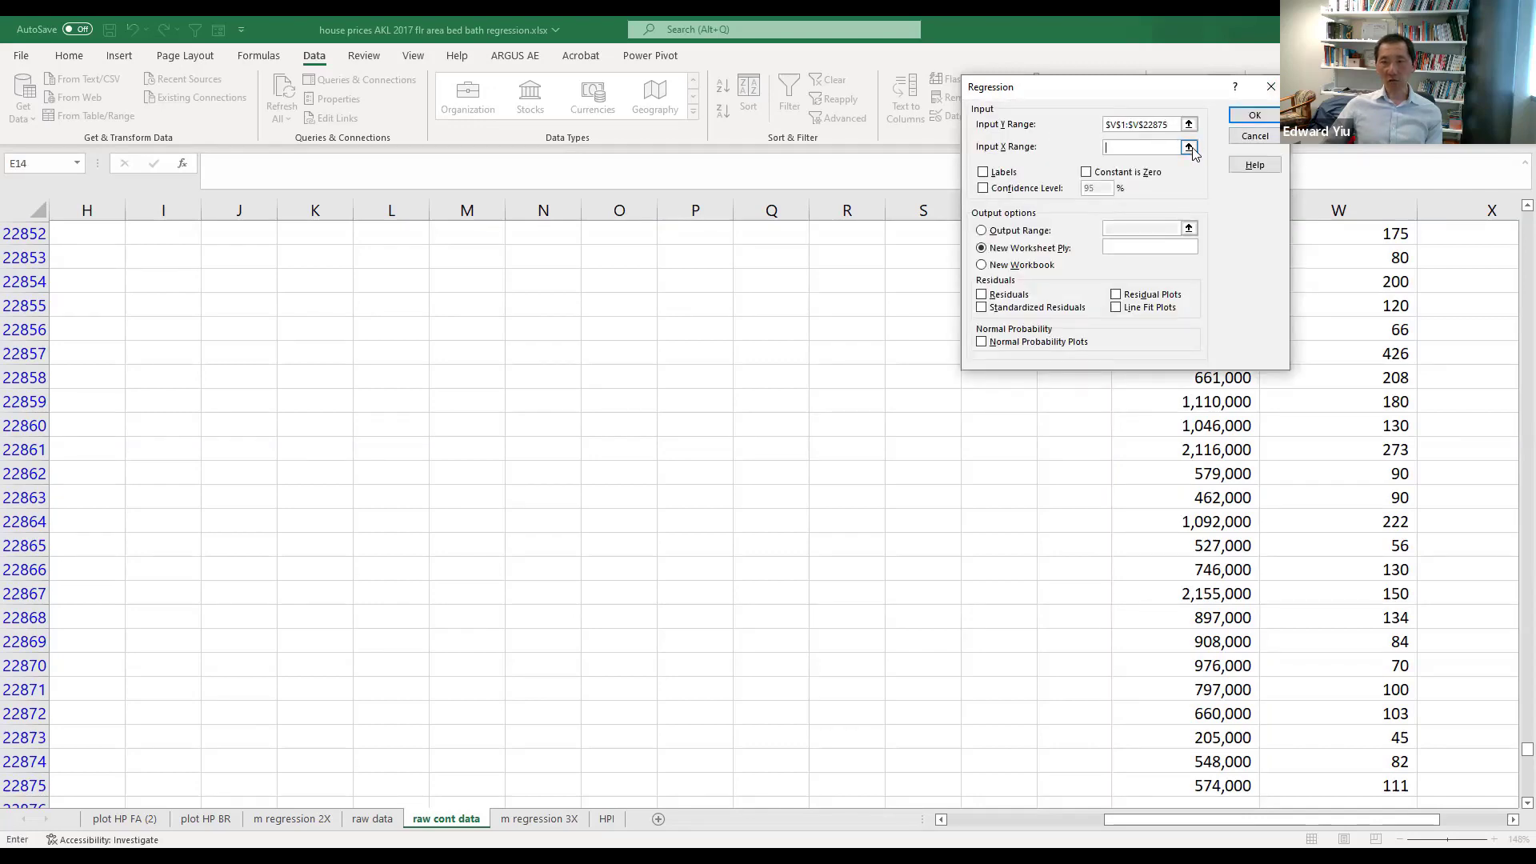
Set the Input X Range to $W$1:$Y$22875 covering floor area, bedrooms and bathrooms.
left_click(1189, 148)
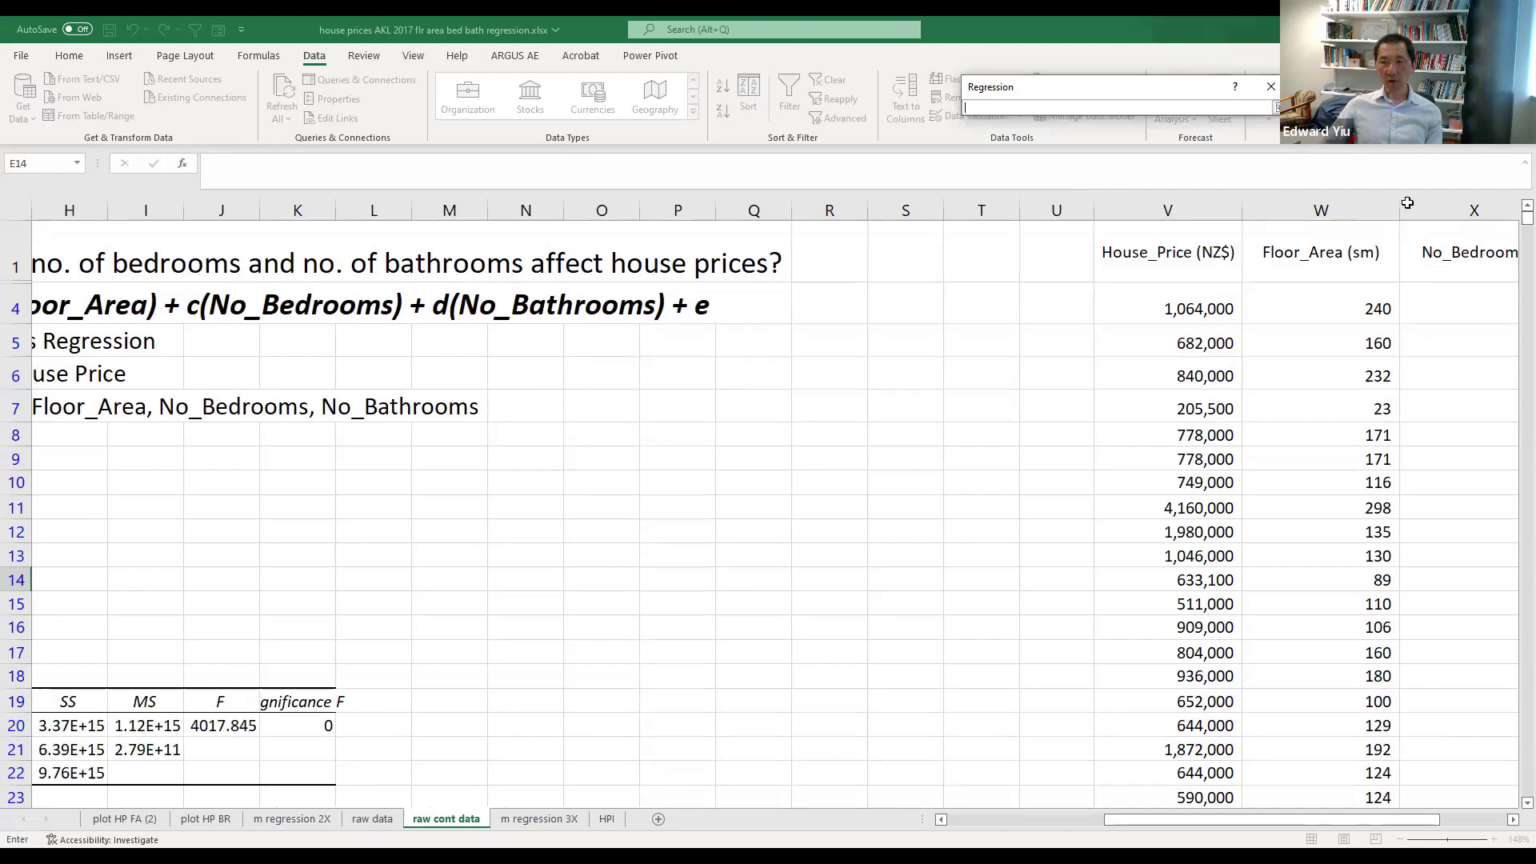
left_click_drag(1296, 261, 1347, 302)
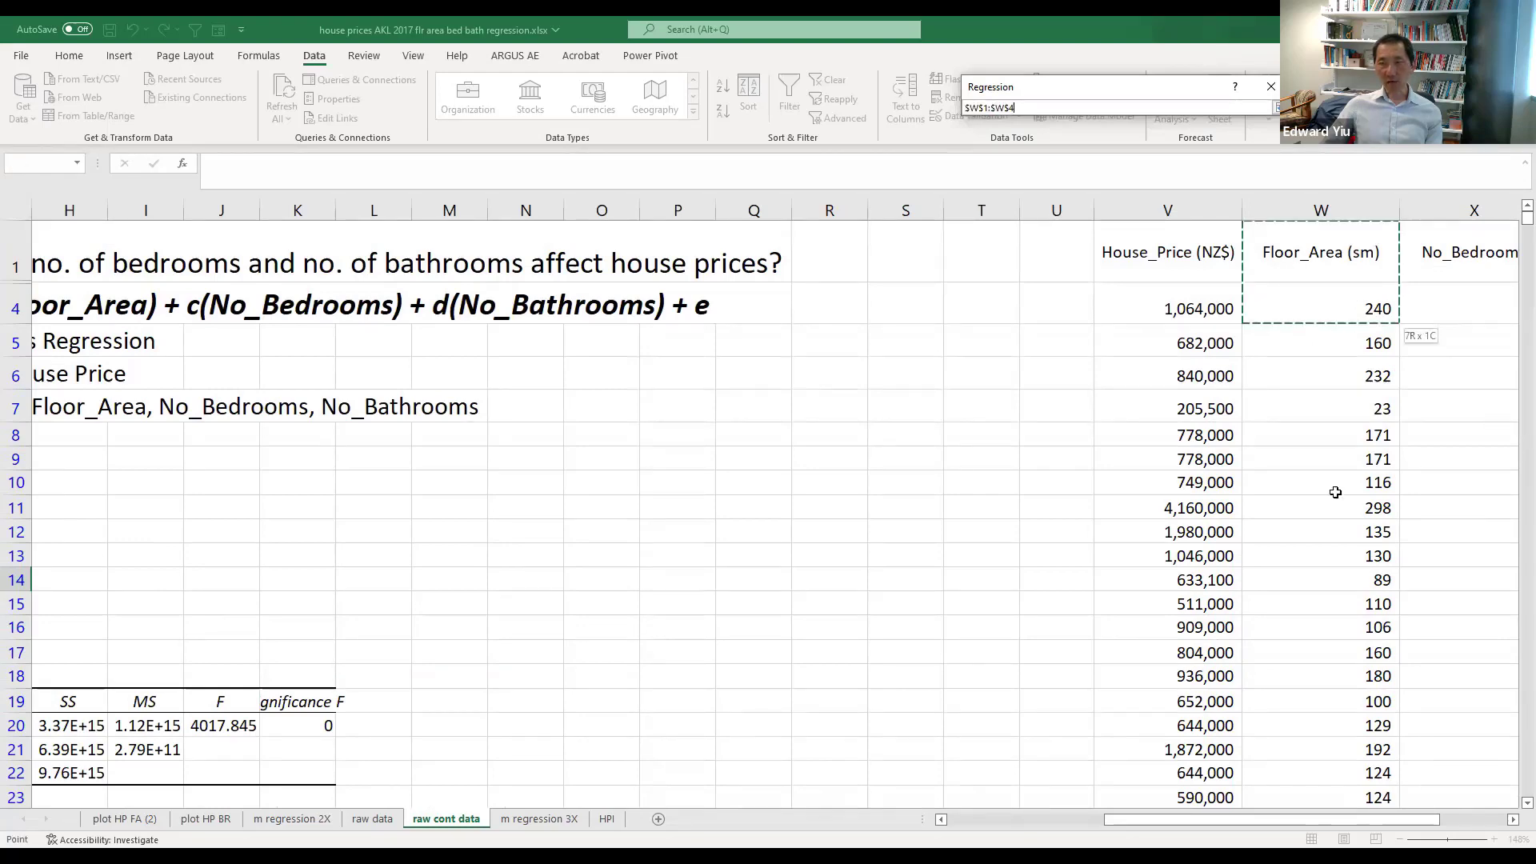
key("ctrl+shift+Right")
key("ctrl+shift+Down")
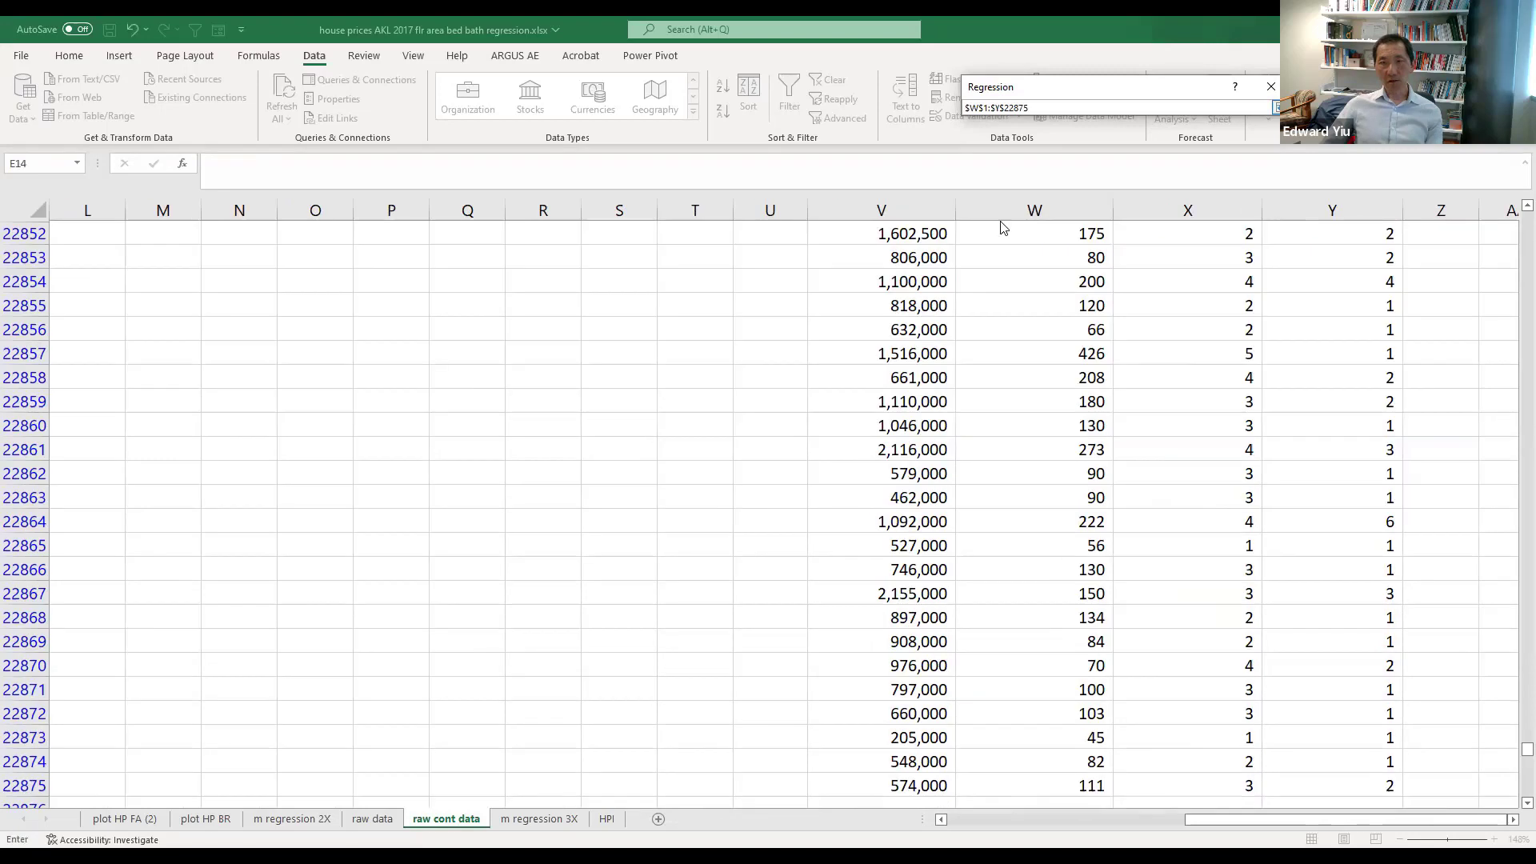
key("Return")
Tick Labels, send output to a New Worksheet Ply, and run the regression.
left_click(984, 173)
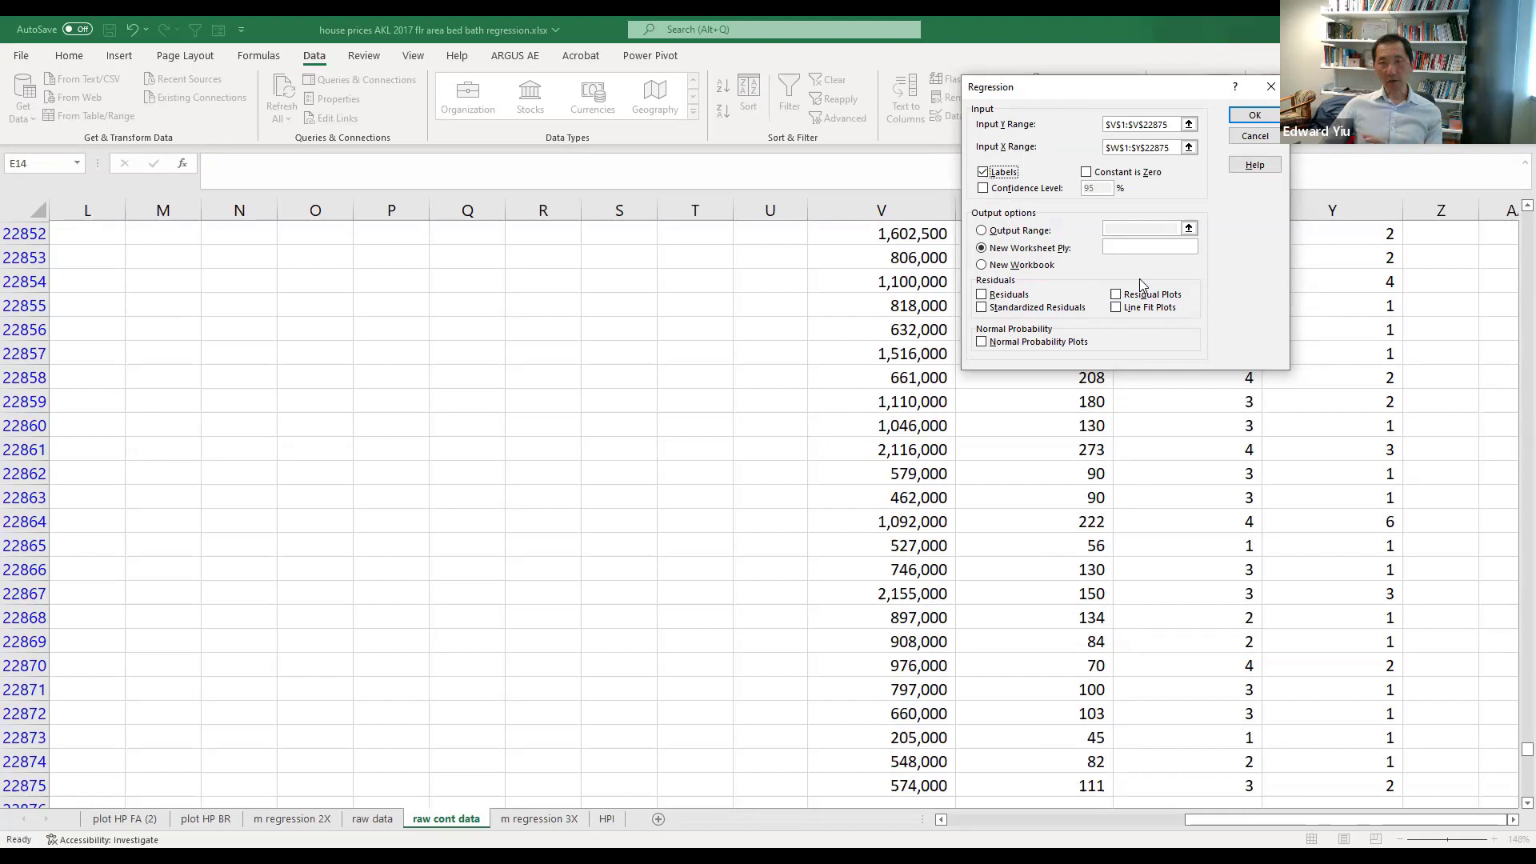
left_click(1001, 232)
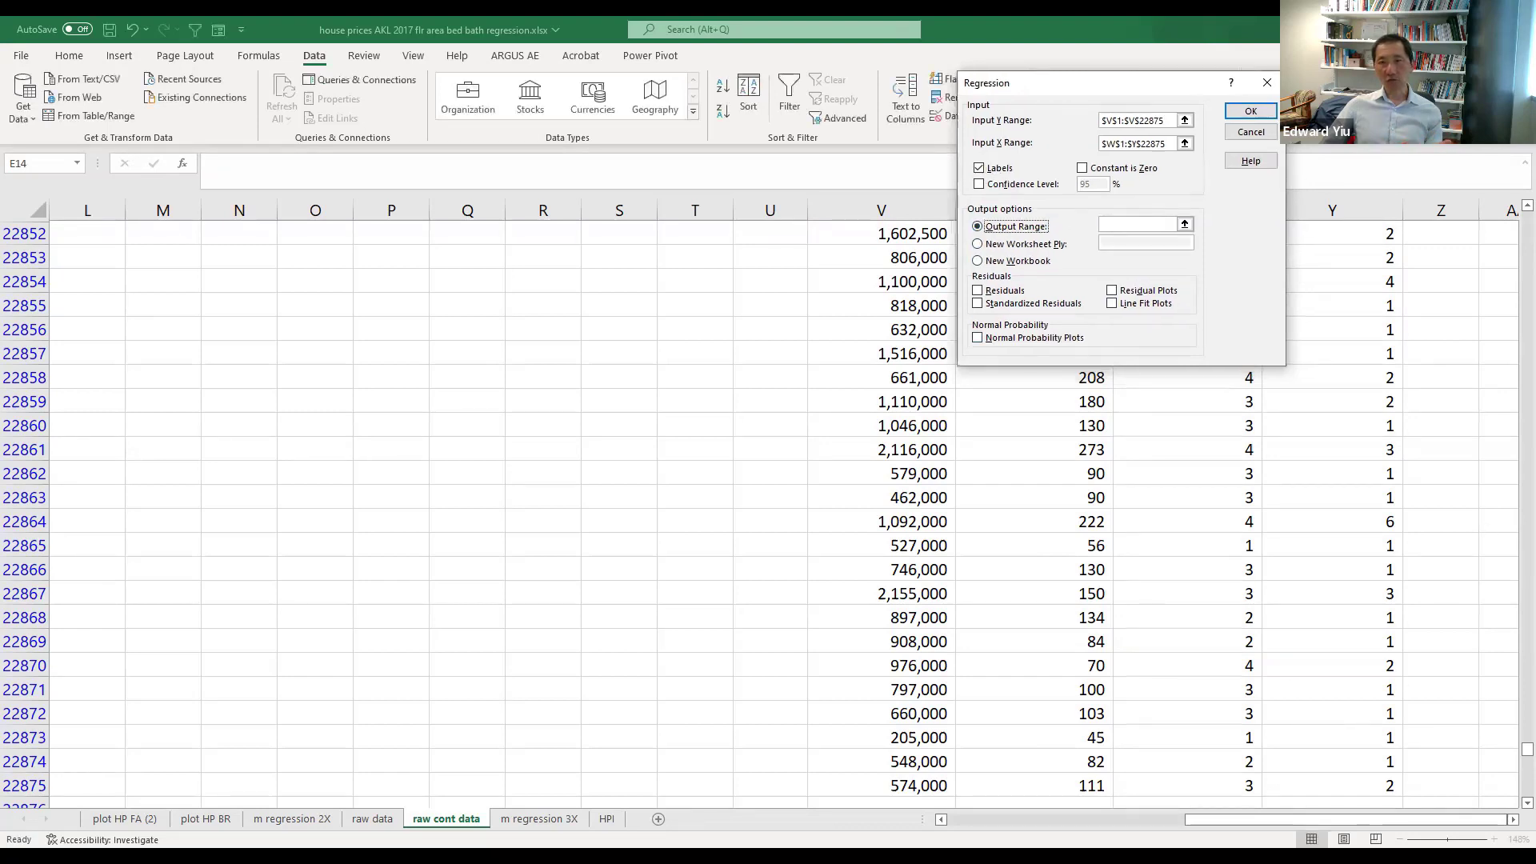
key("Tab")
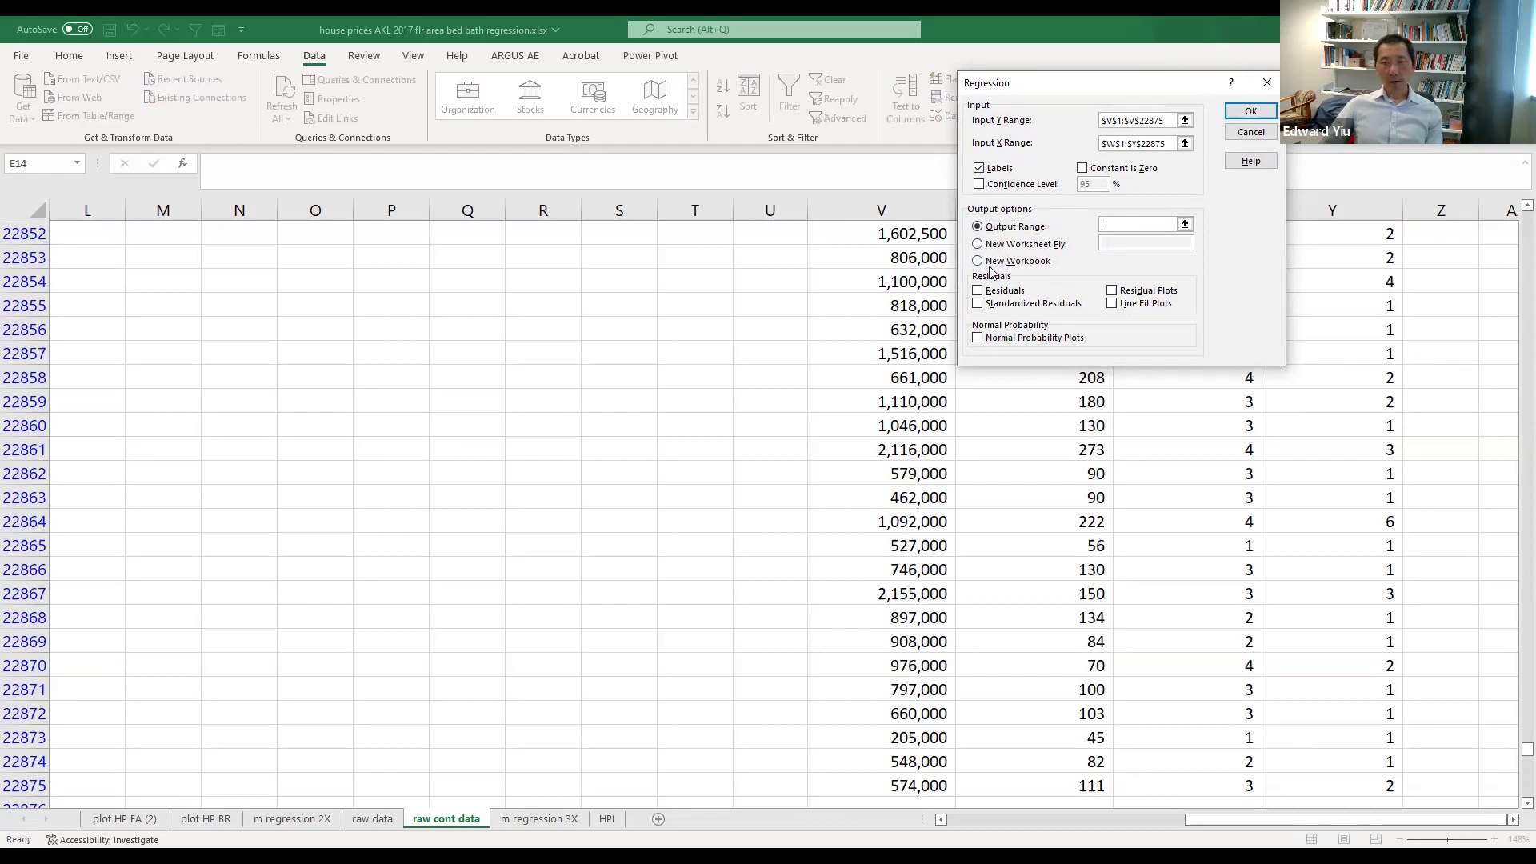
left_click(981, 244)
left_click(1250, 112)
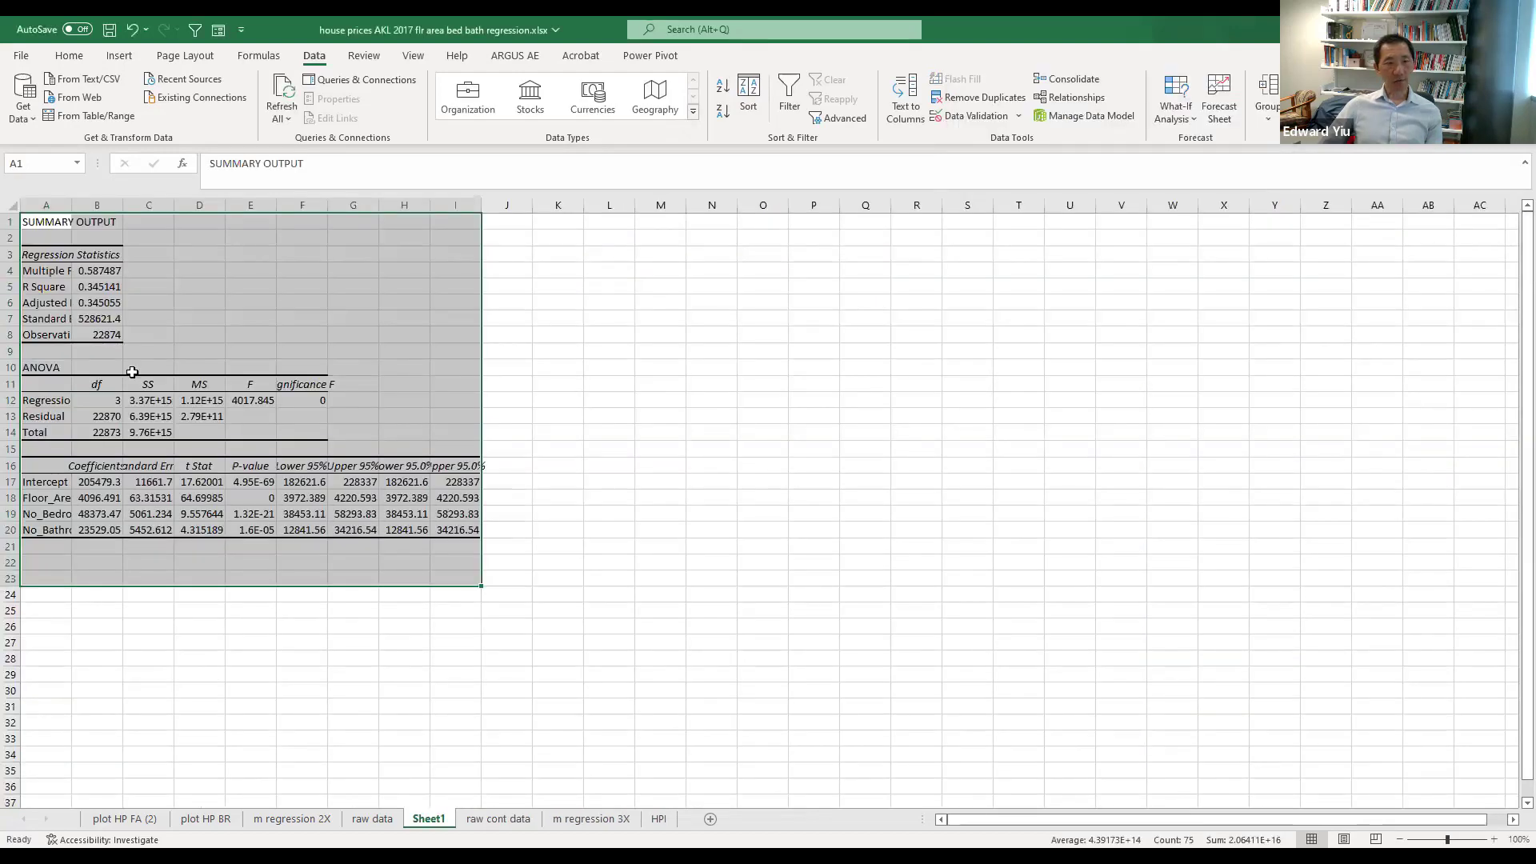
On the raw cont data sheet, review R Square and the 22874 observations count.
key("ctrl+Page_Down")
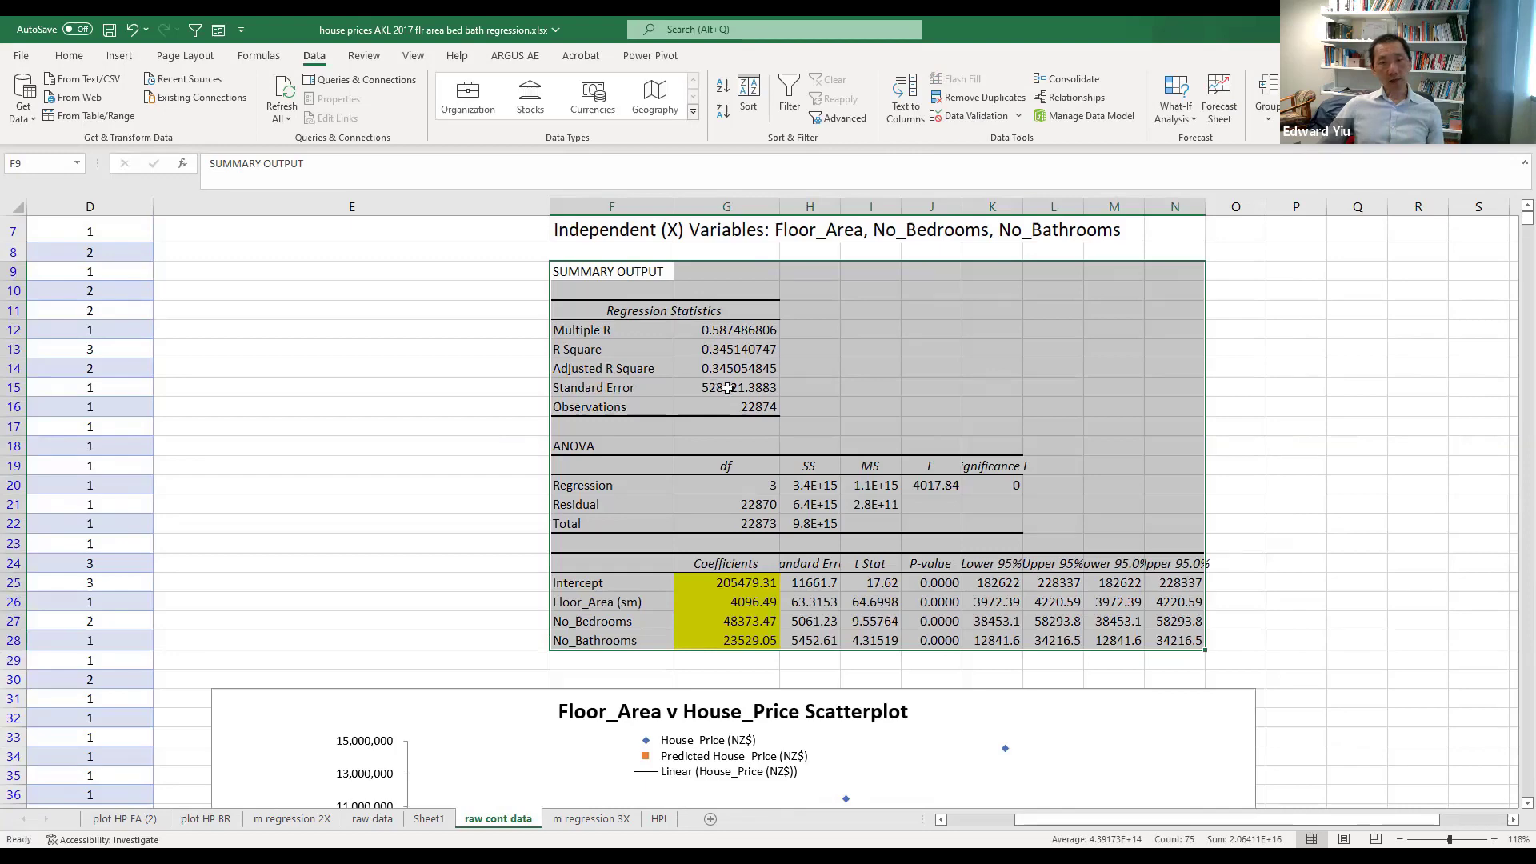
left_click(589, 350)
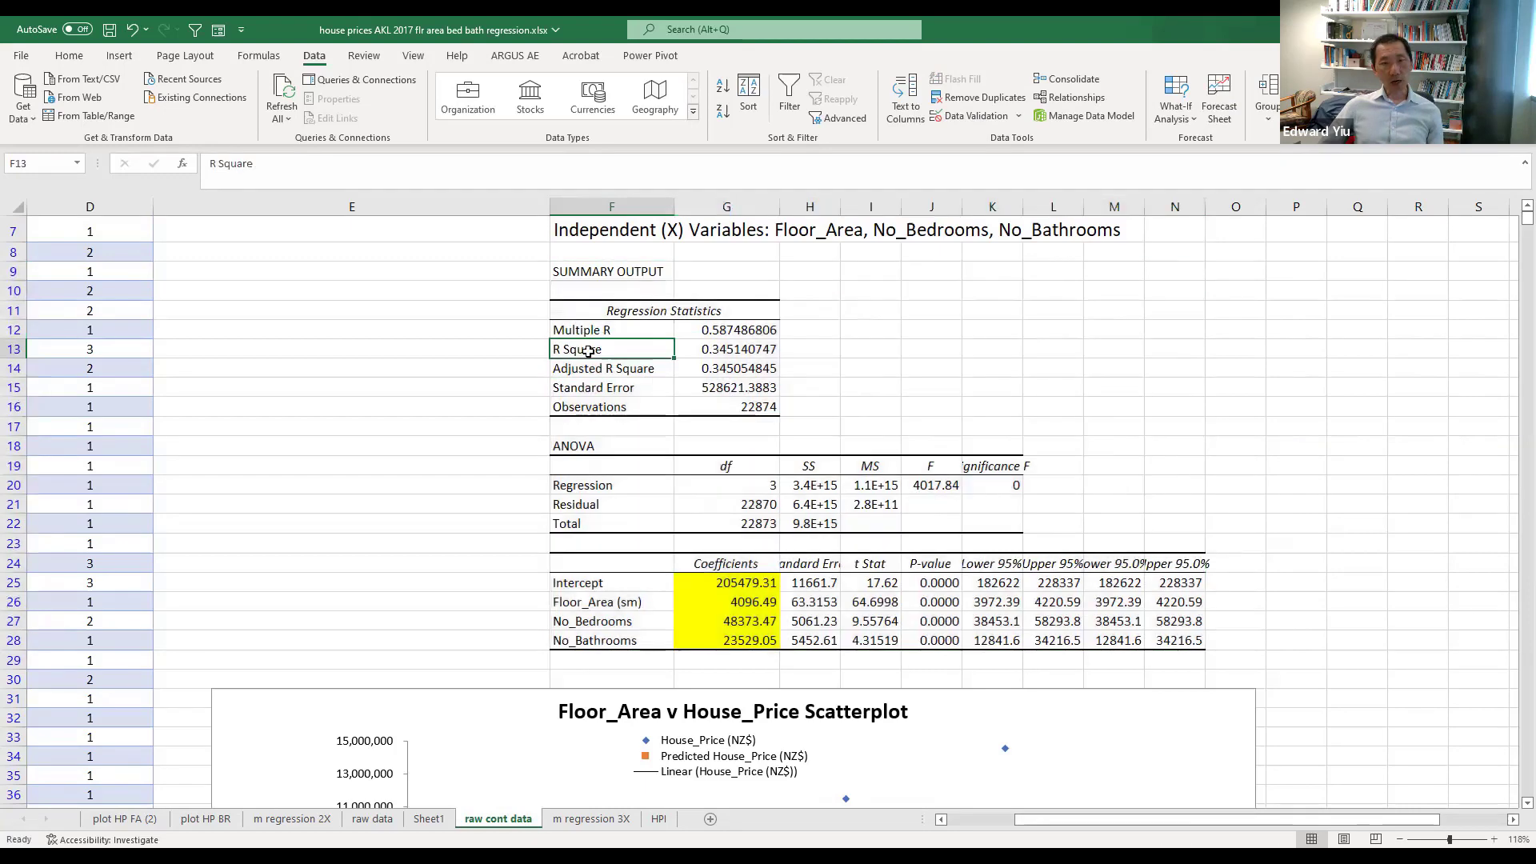
left_click(718, 351)
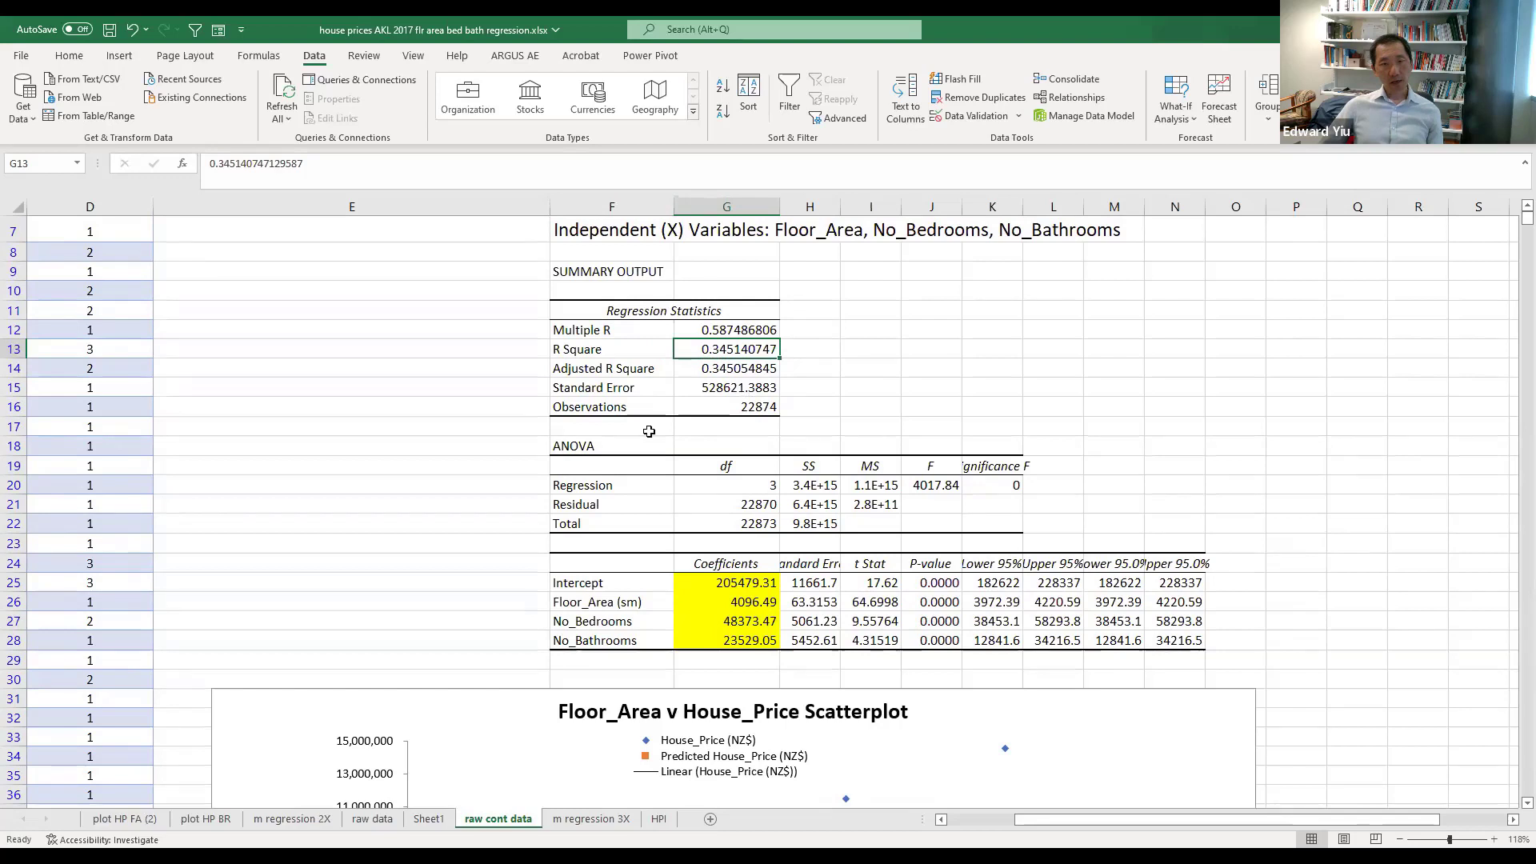
key("Down")
key("Down")
key("Down")
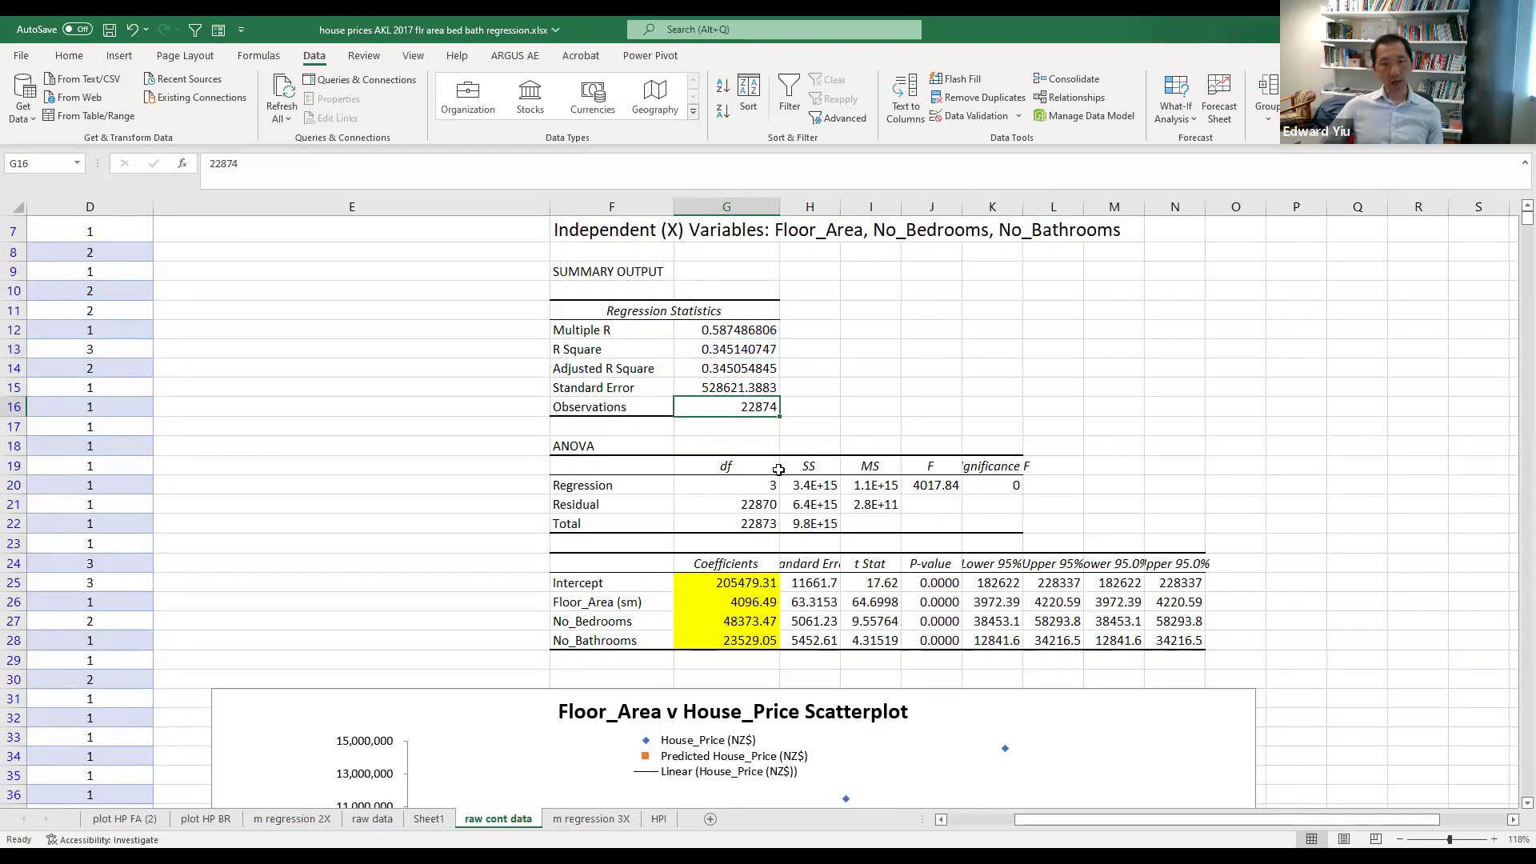
Check the Intercept coefficient 205479.31 and the Floor_Area, No_Bedrooms and No_Bathrooms variables.
left_click(718, 581)
key("Left")
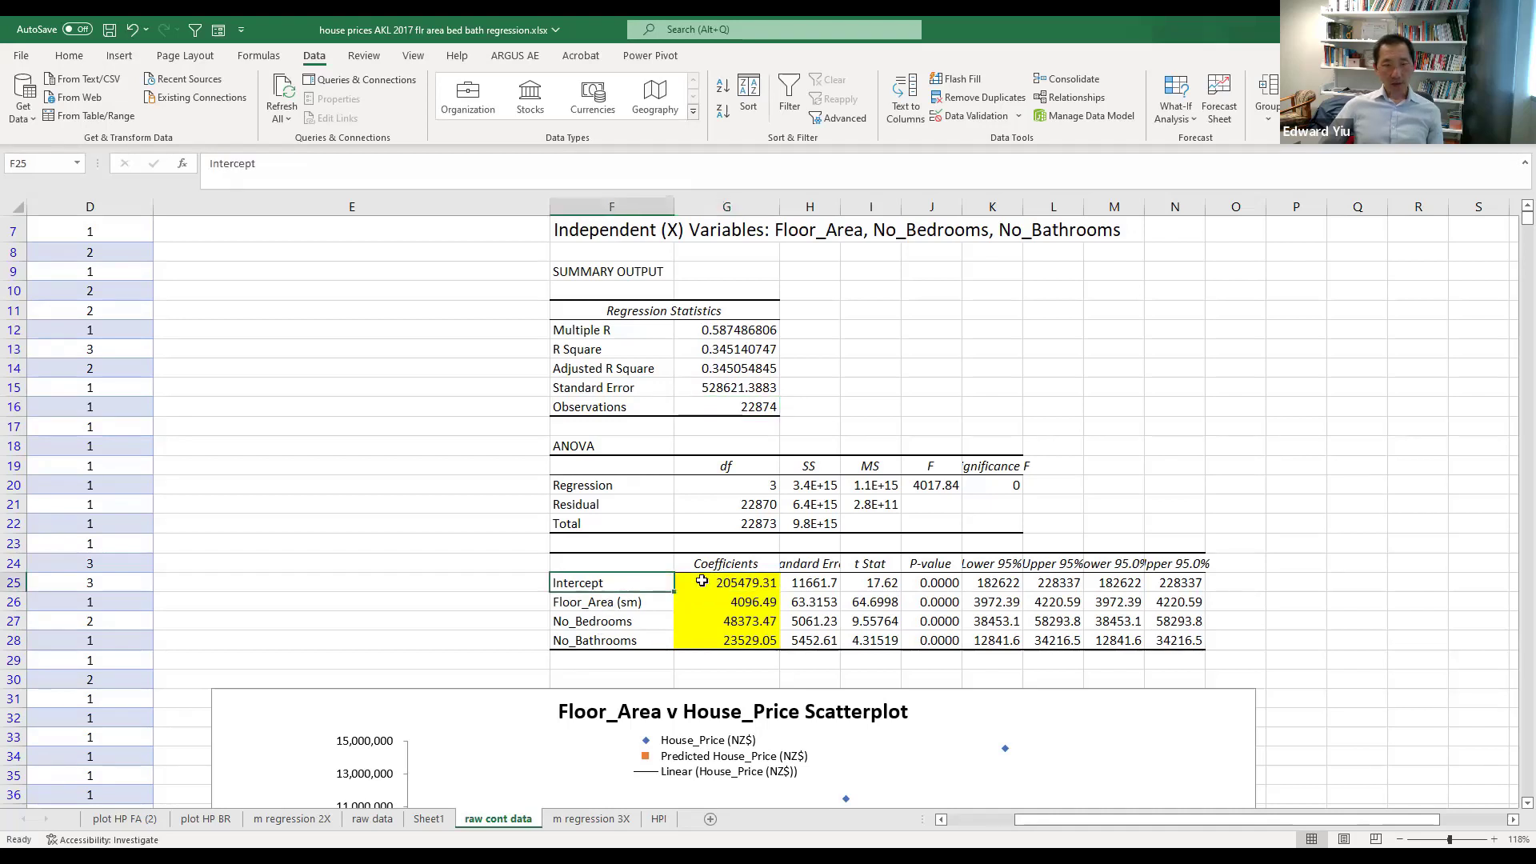
left_click(718, 581)
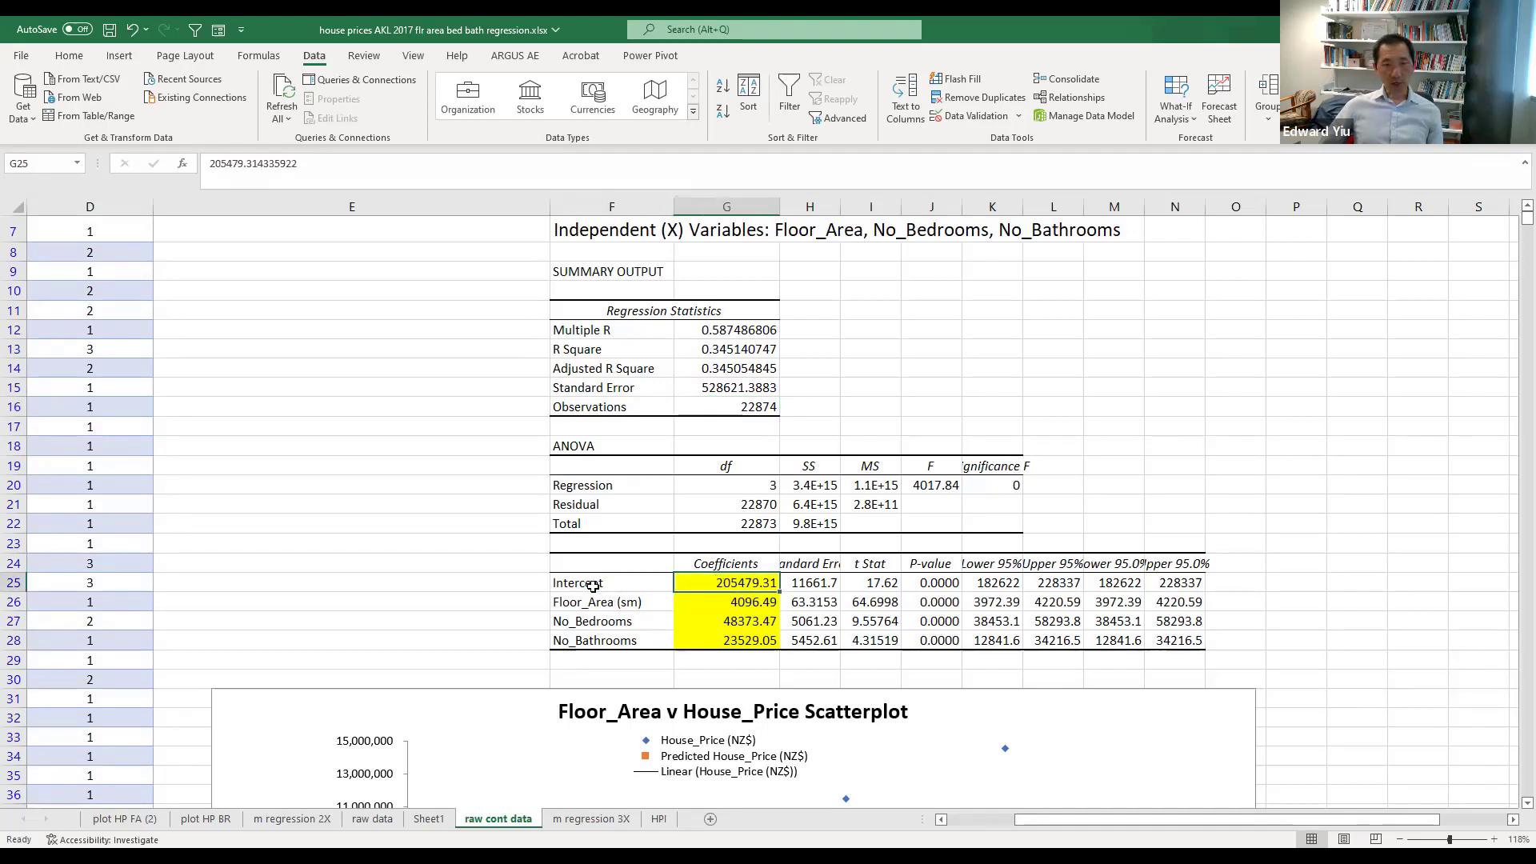
left_click(634, 605)
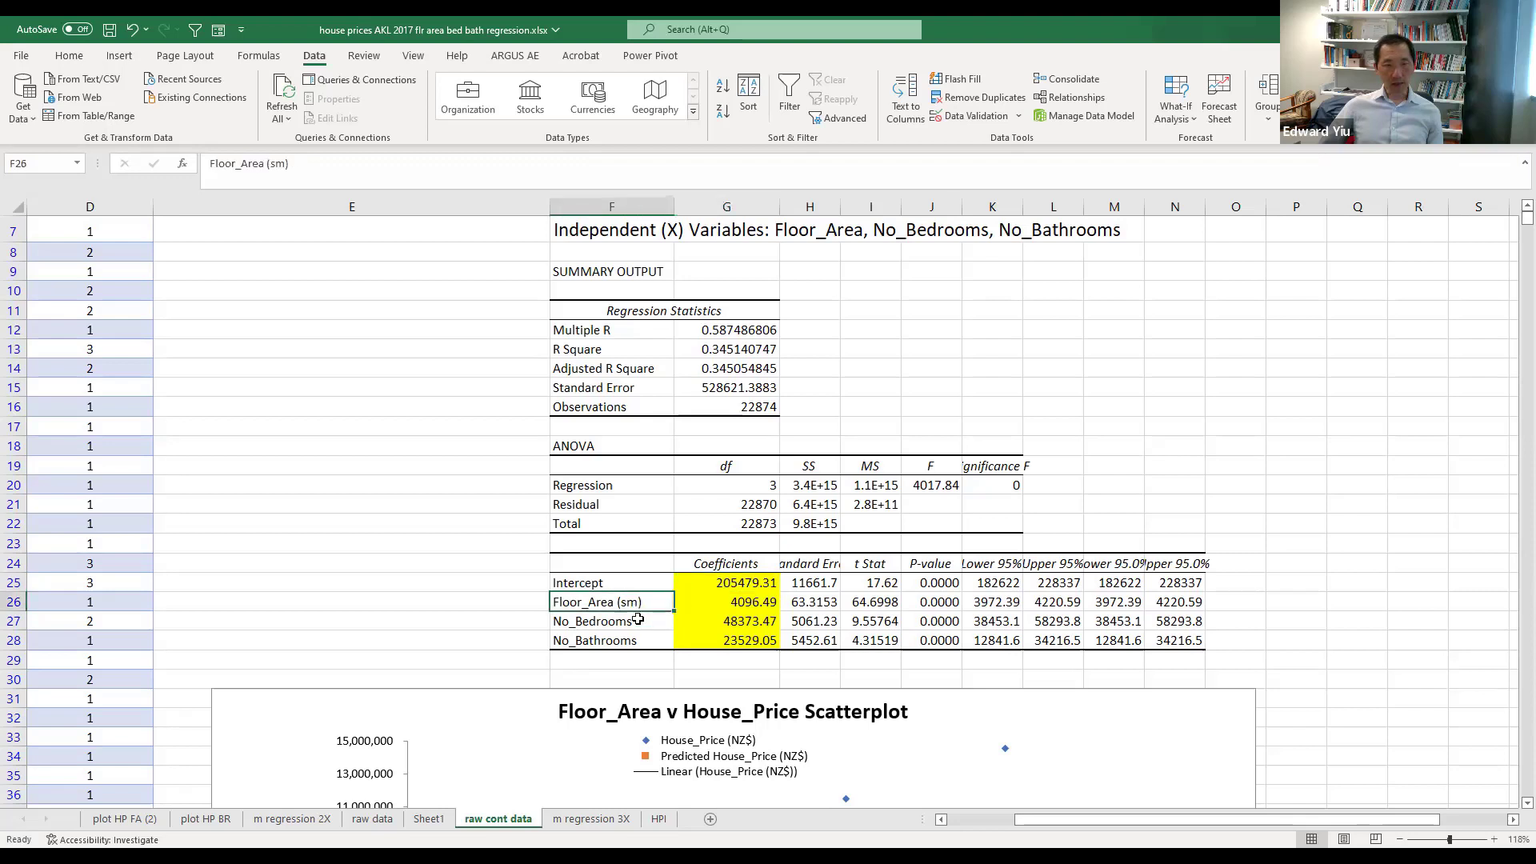
left_click(638, 622)
left_click(640, 638)
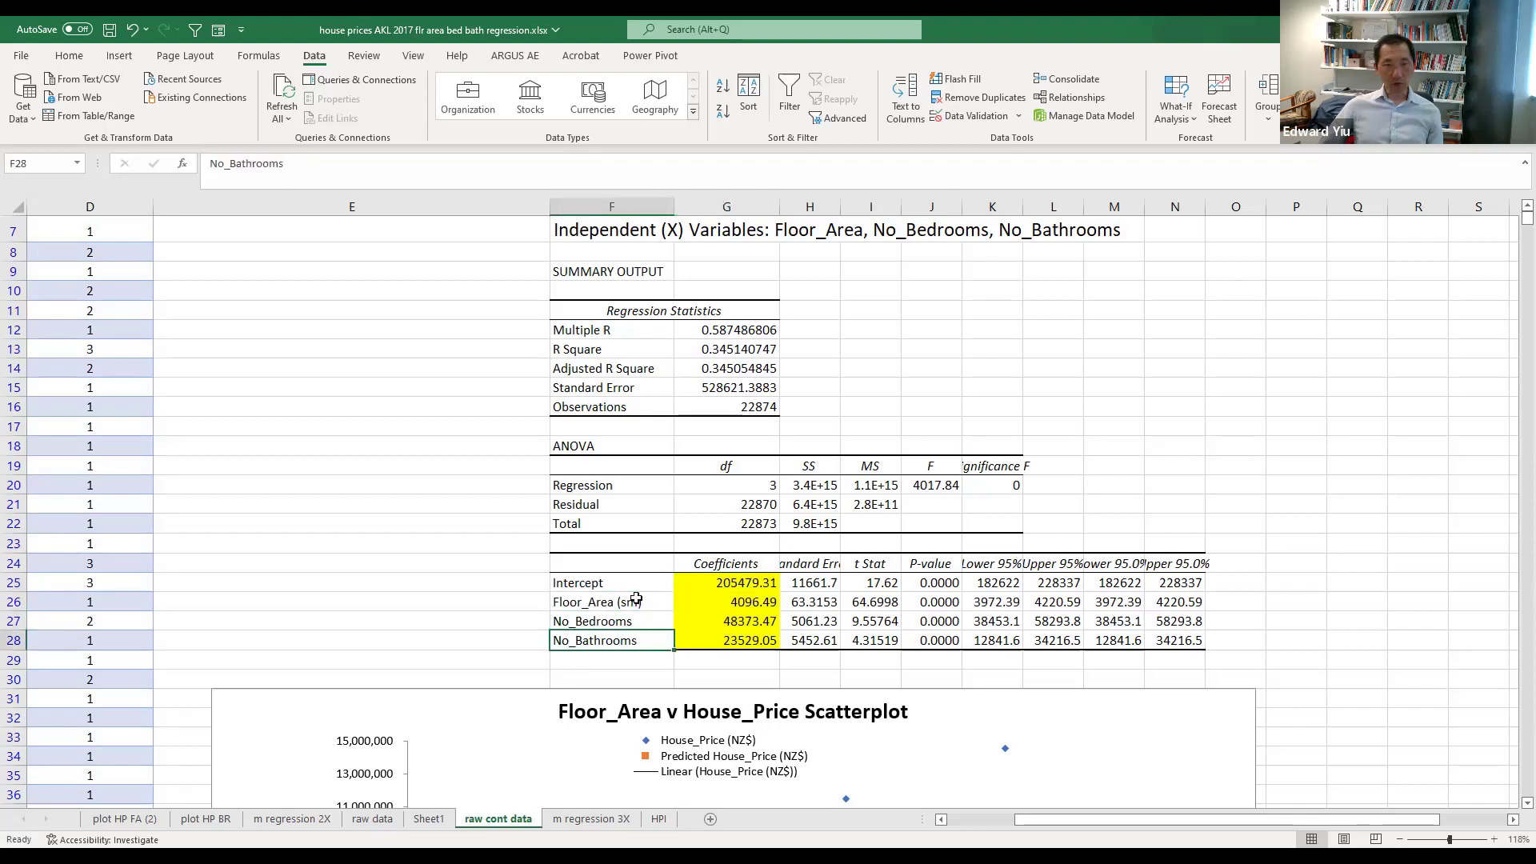
Check the Floor_Area, No_Bedrooms and No_Bathrooms coefficients and select their four P-values.
left_click(733, 601)
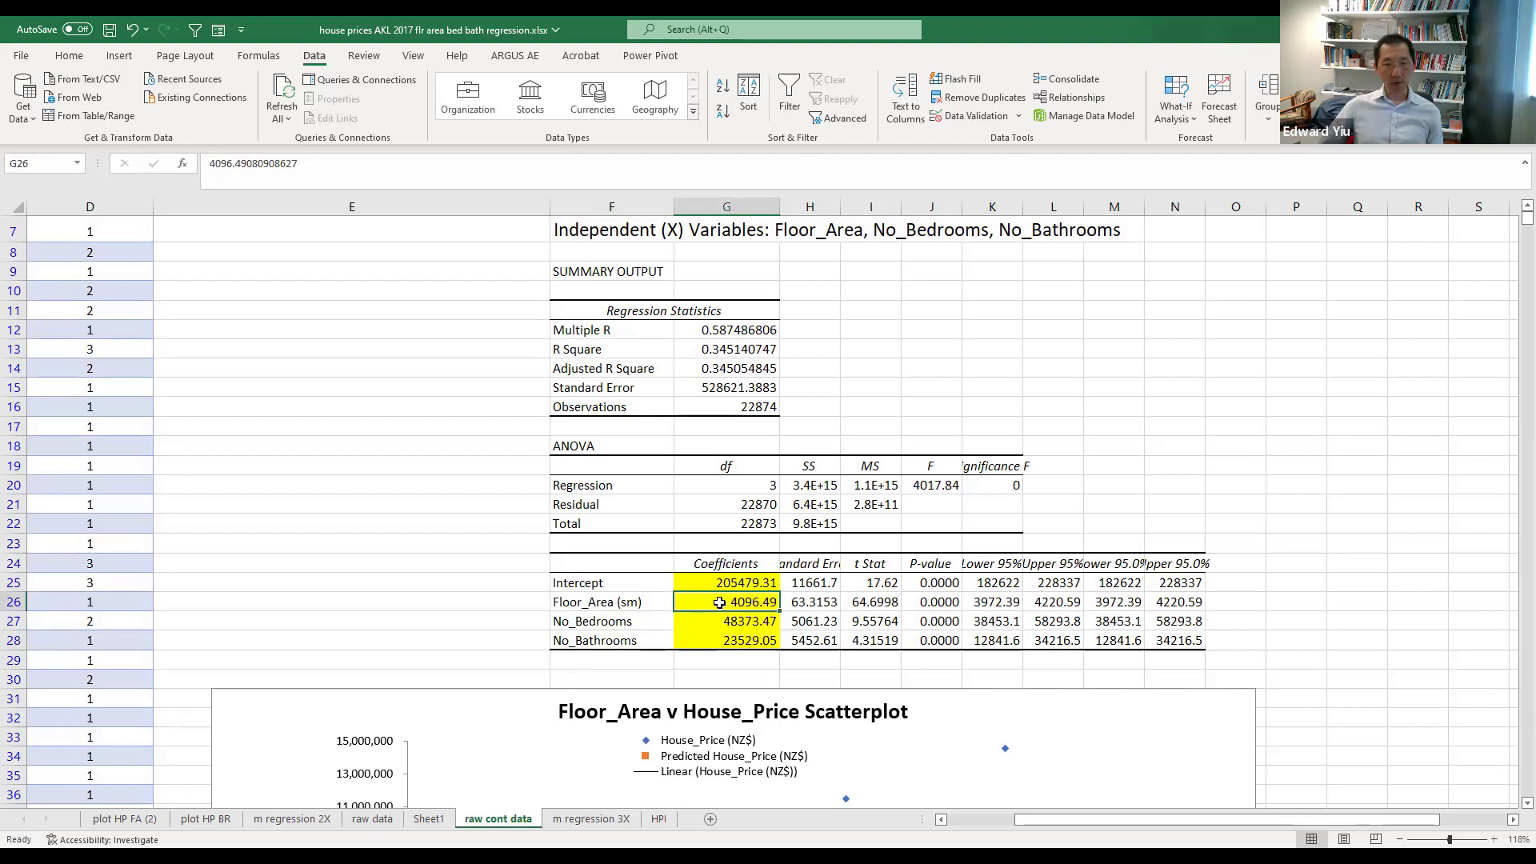
left_click(716, 620)
left_click(717, 641)
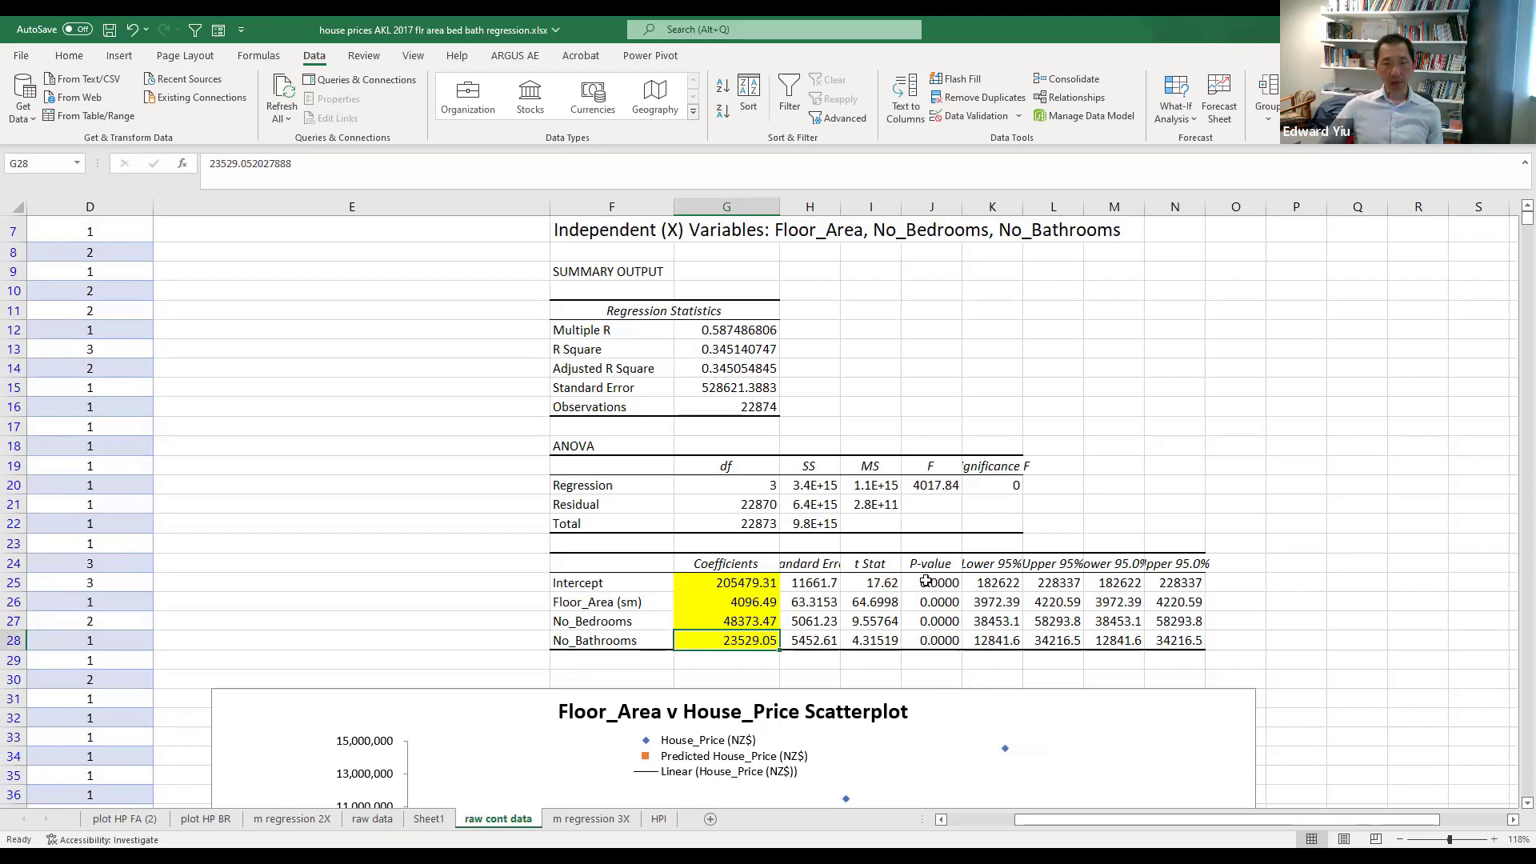
left_click_drag(932, 582, 936, 640)
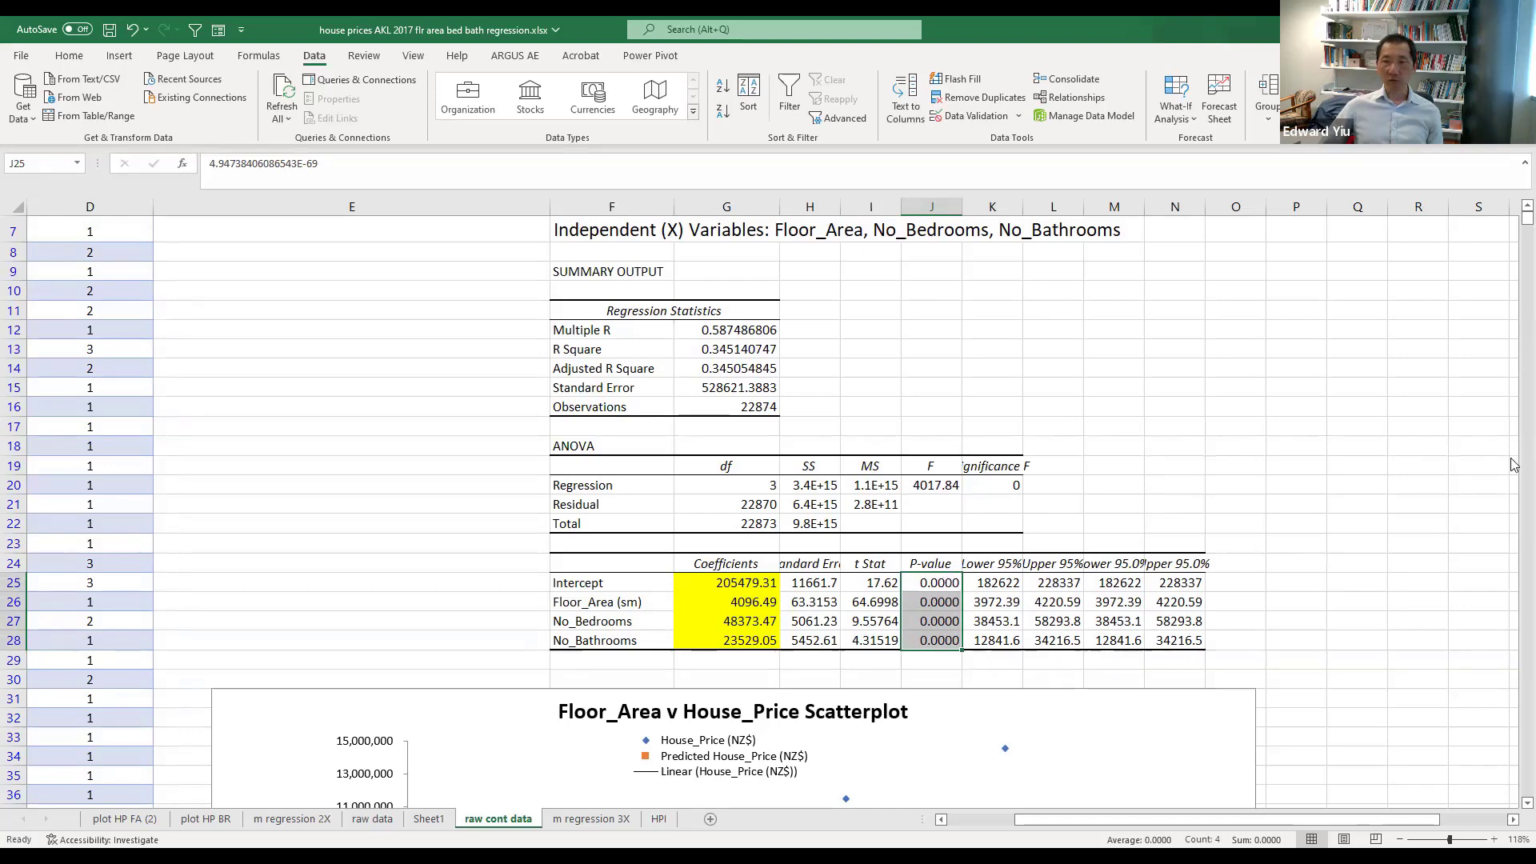
Change the F61 heading to 'Example 2: If a house with' and review the House_Price (est) estimates.
scroll(1513, 465, "down", 12)
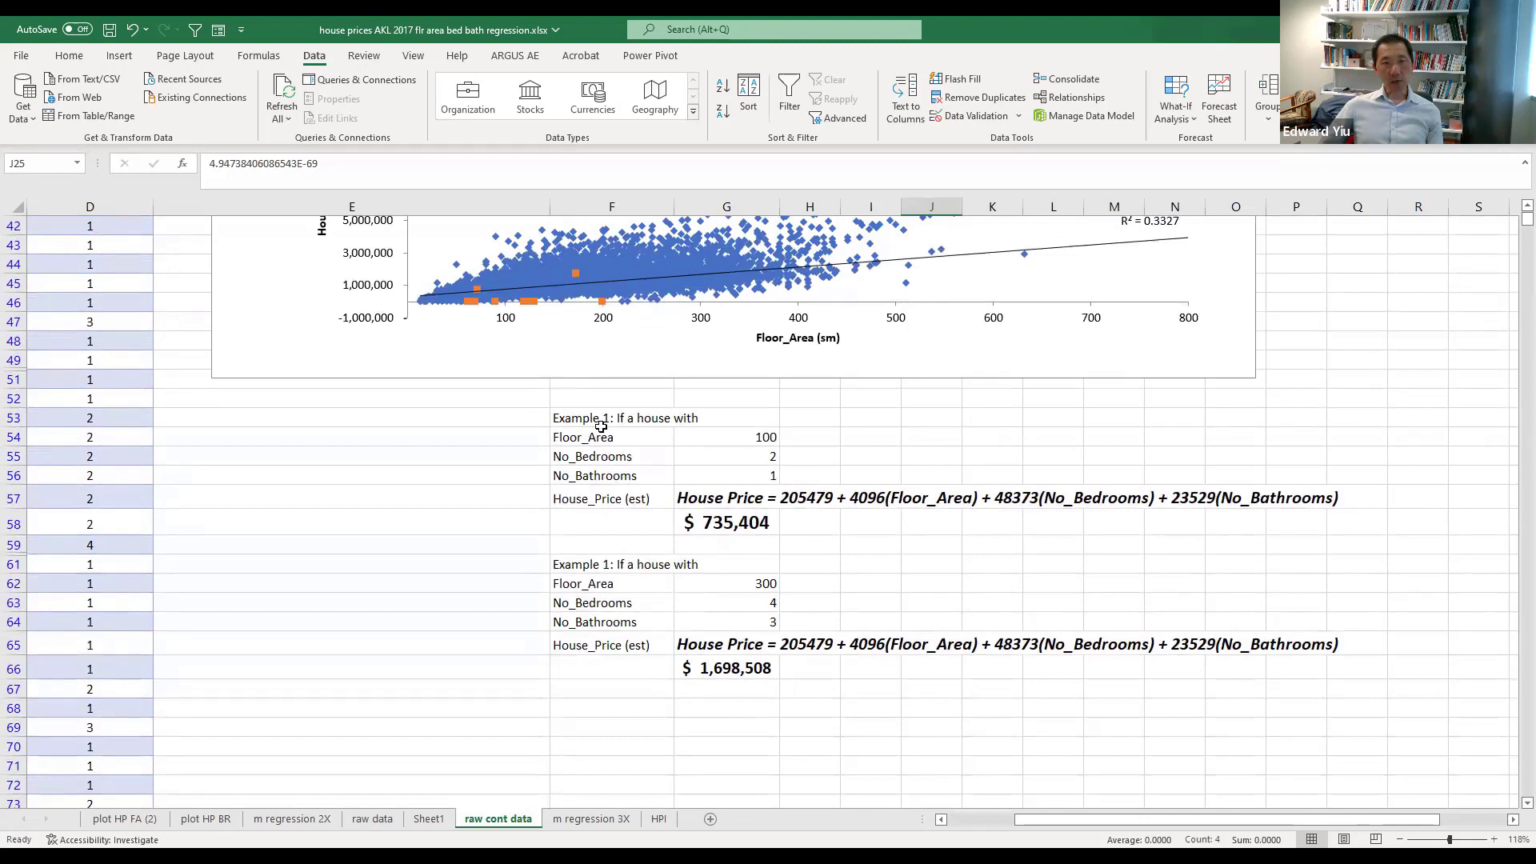
double_click(612, 564)
key("BackSpace")
type("2")
left_click(885, 498)
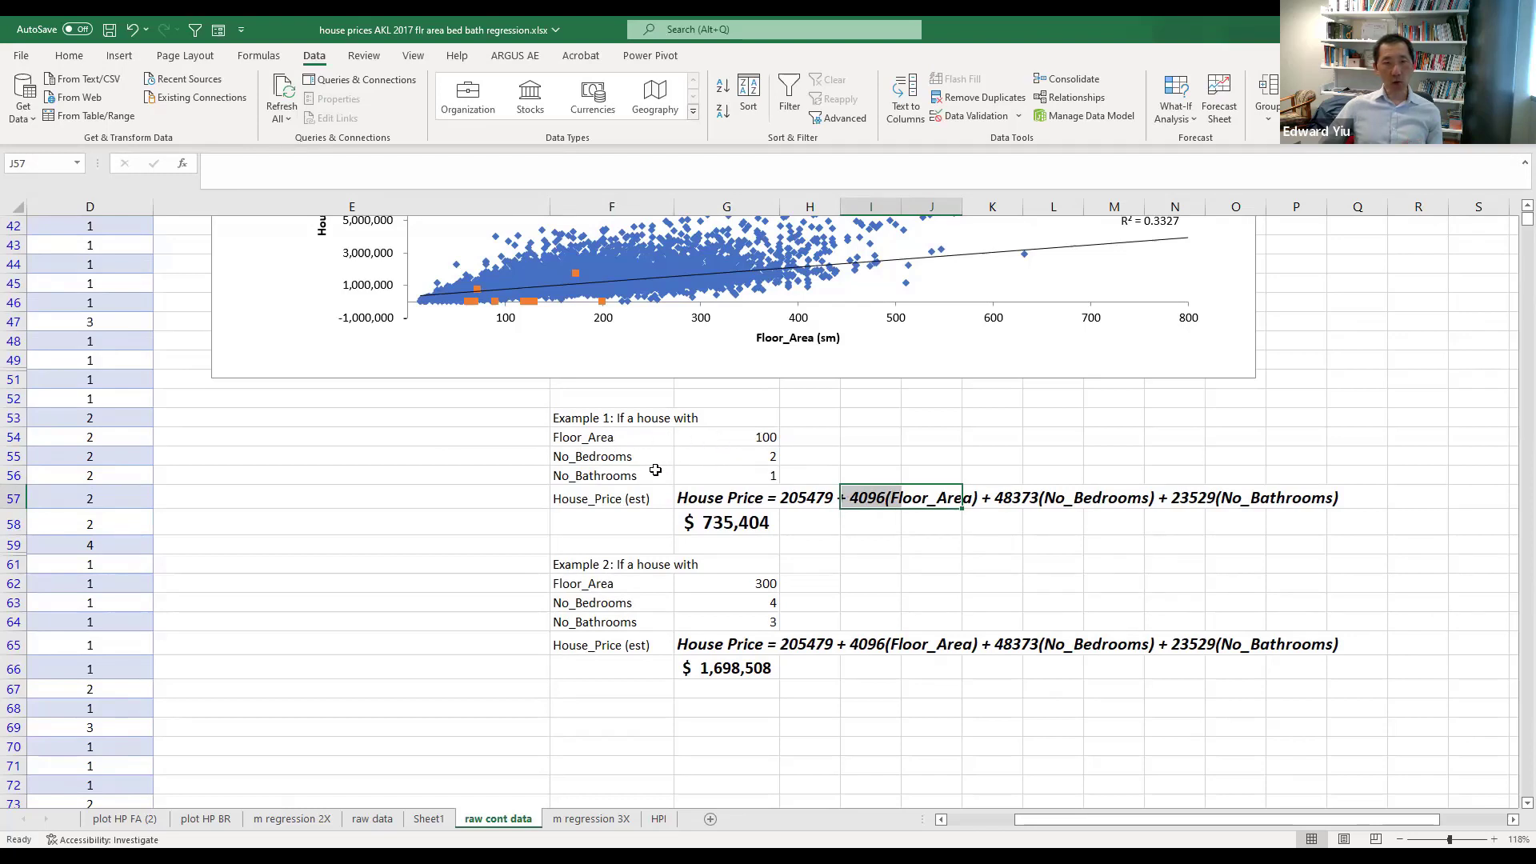
left_click(574, 502)
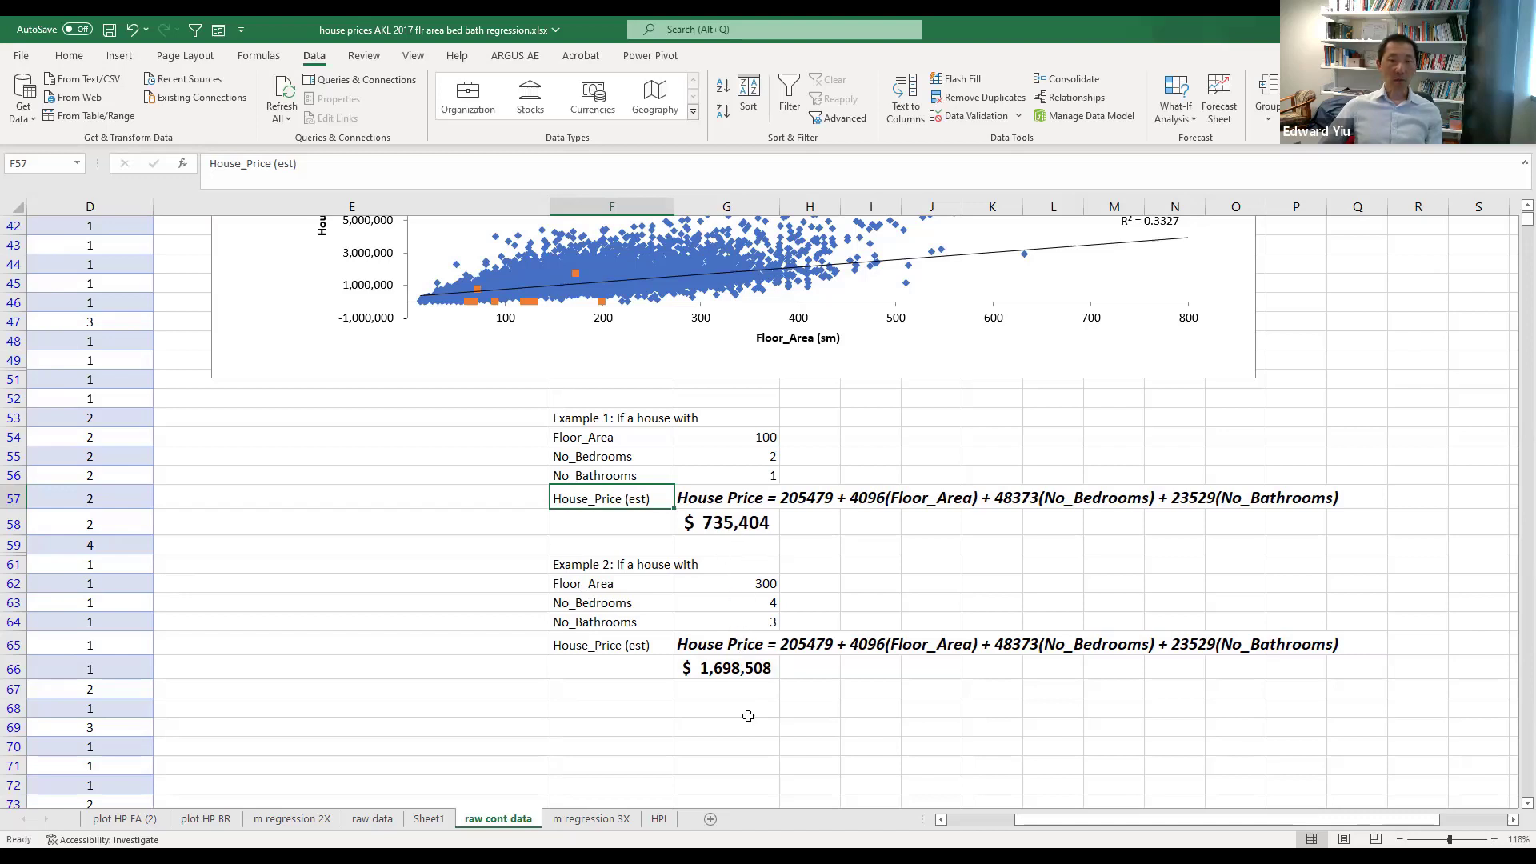
left_click(622, 672)
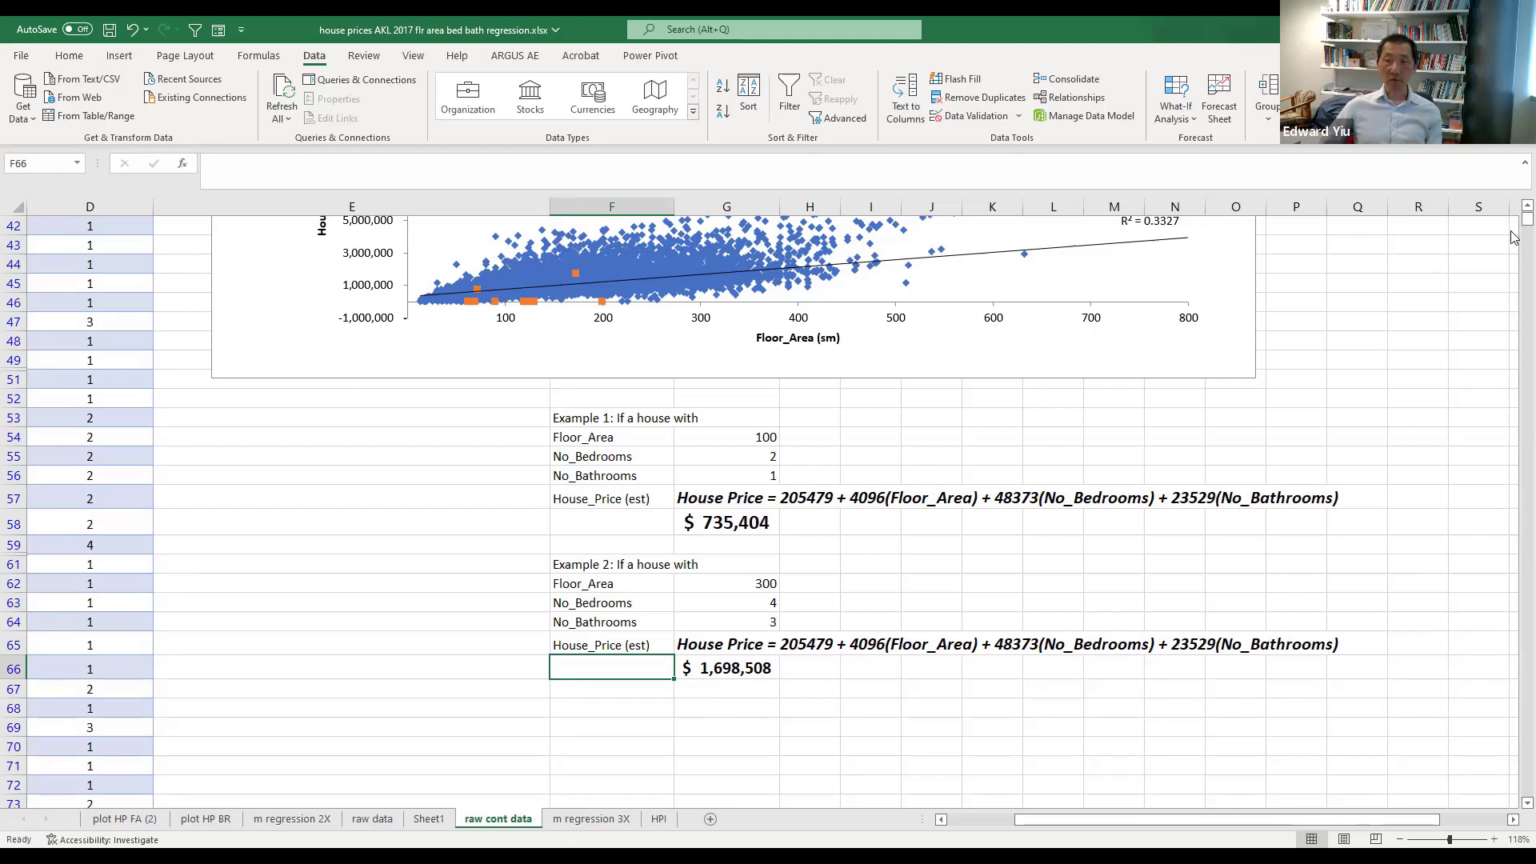
In File > Options > Add-ins, confirm Analysis ToolPak and Analysis ToolPak - VBA are enabled.
scroll(1331, 338, "up", 13)
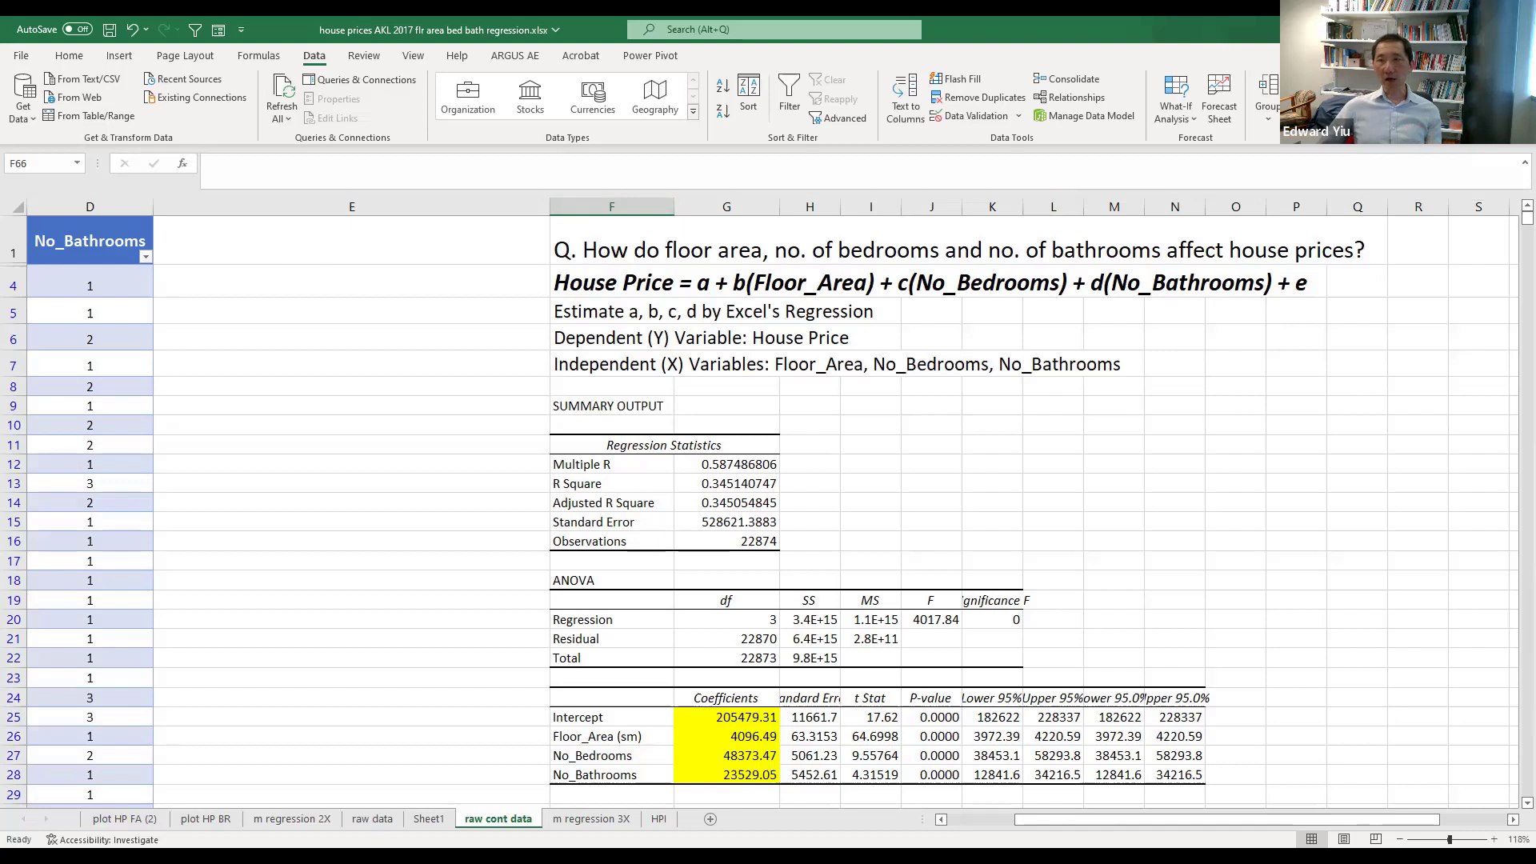
left_click(21, 59)
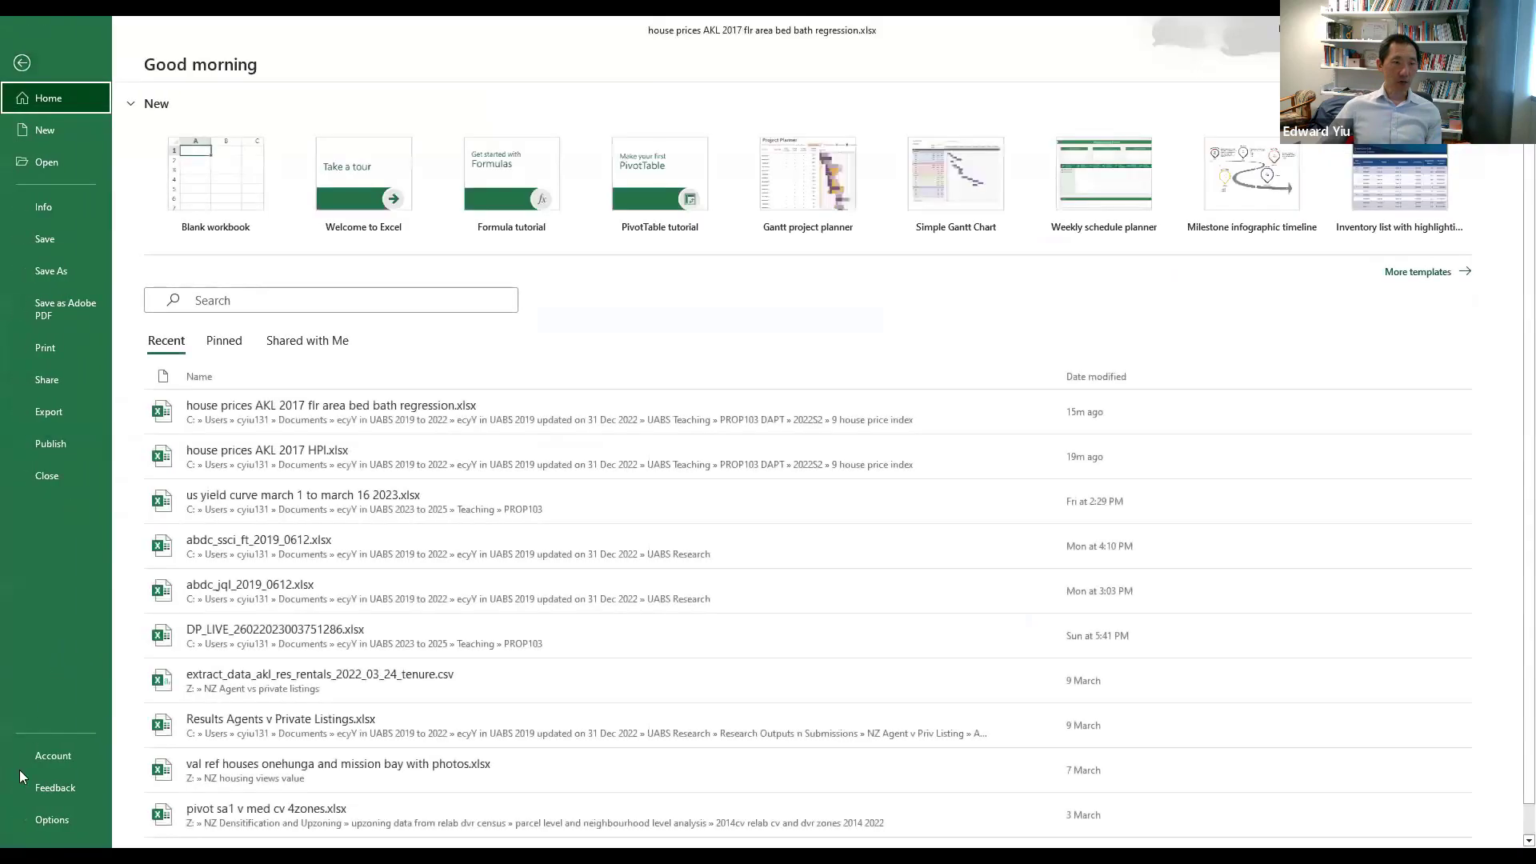
left_click(53, 820)
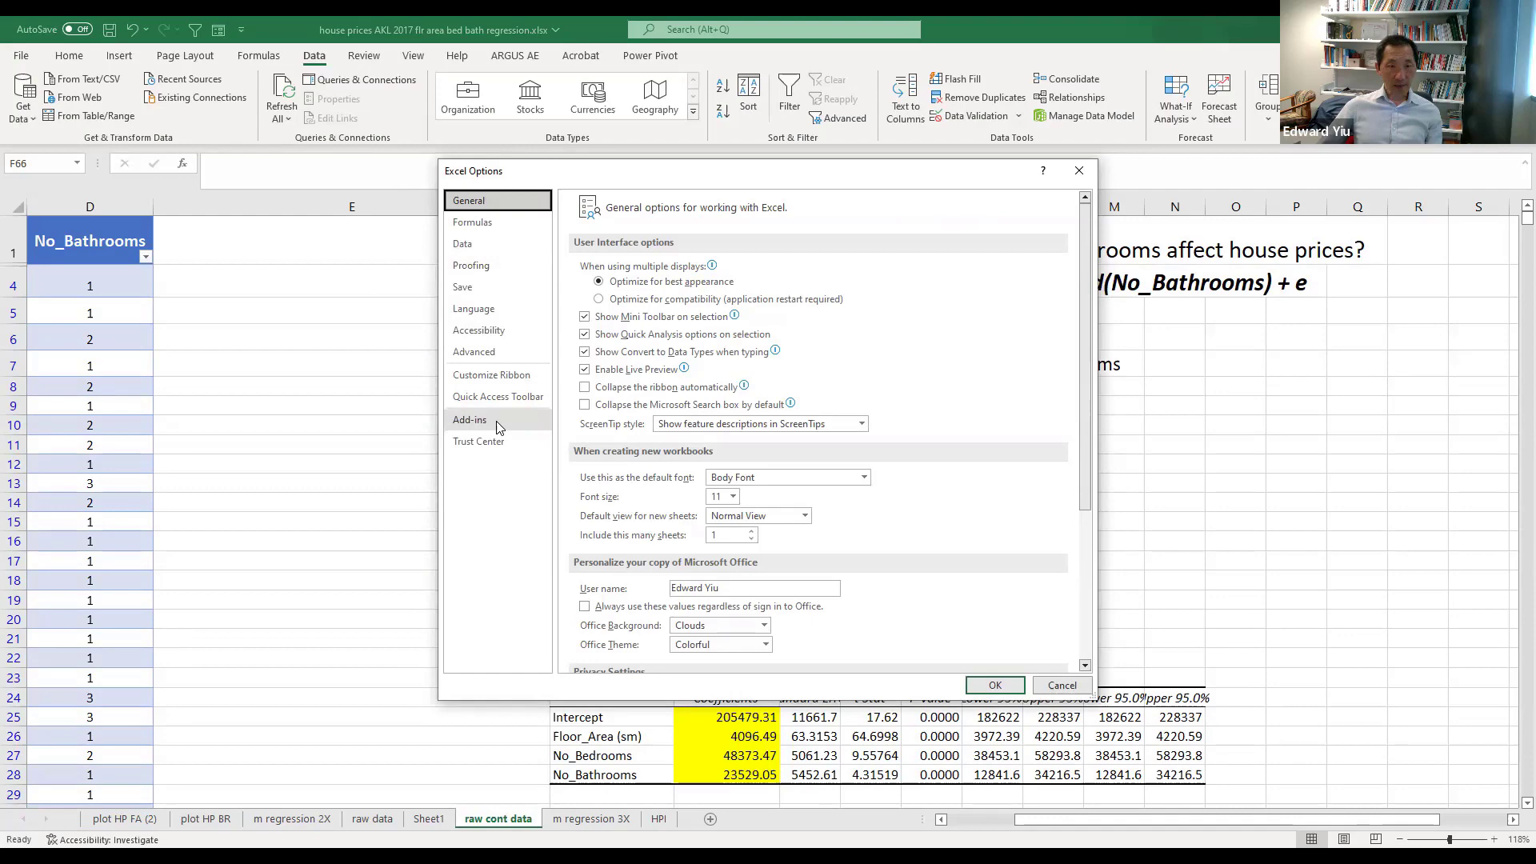
left_click(472, 420)
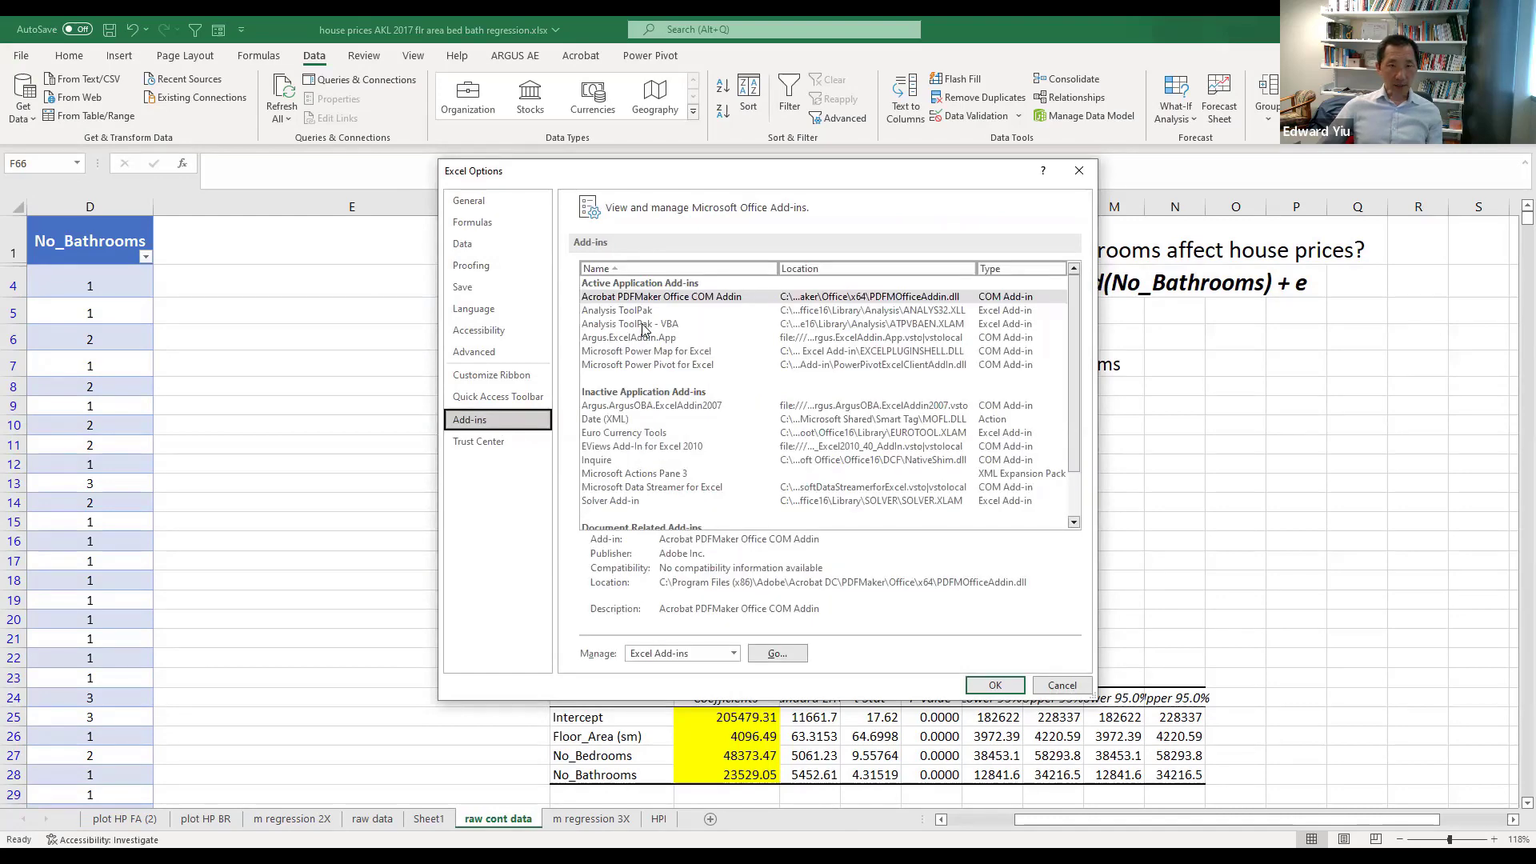
left_click(644, 326)
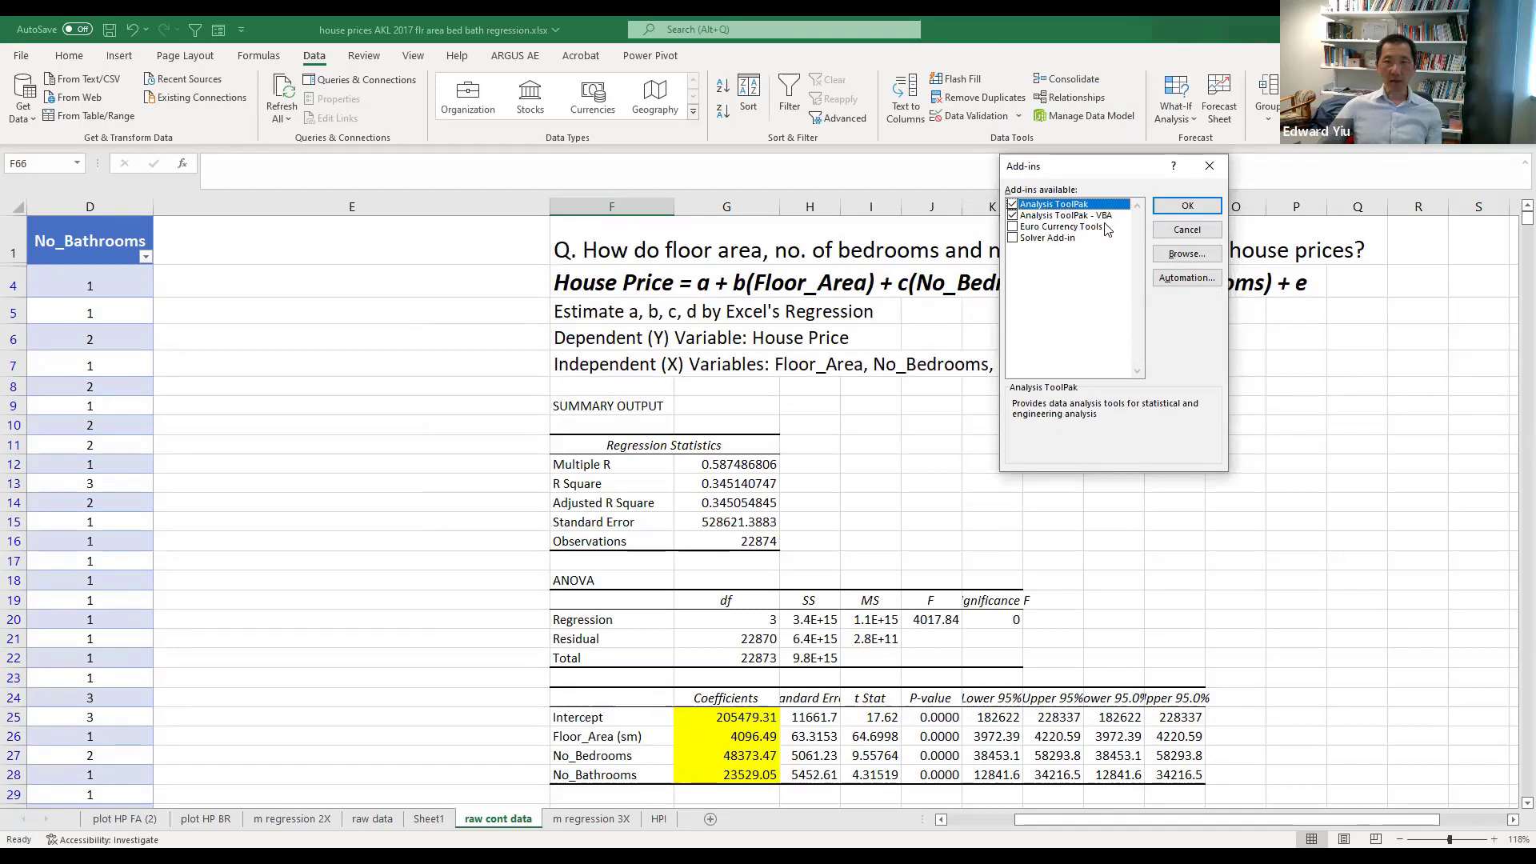
left_click(1189, 208)
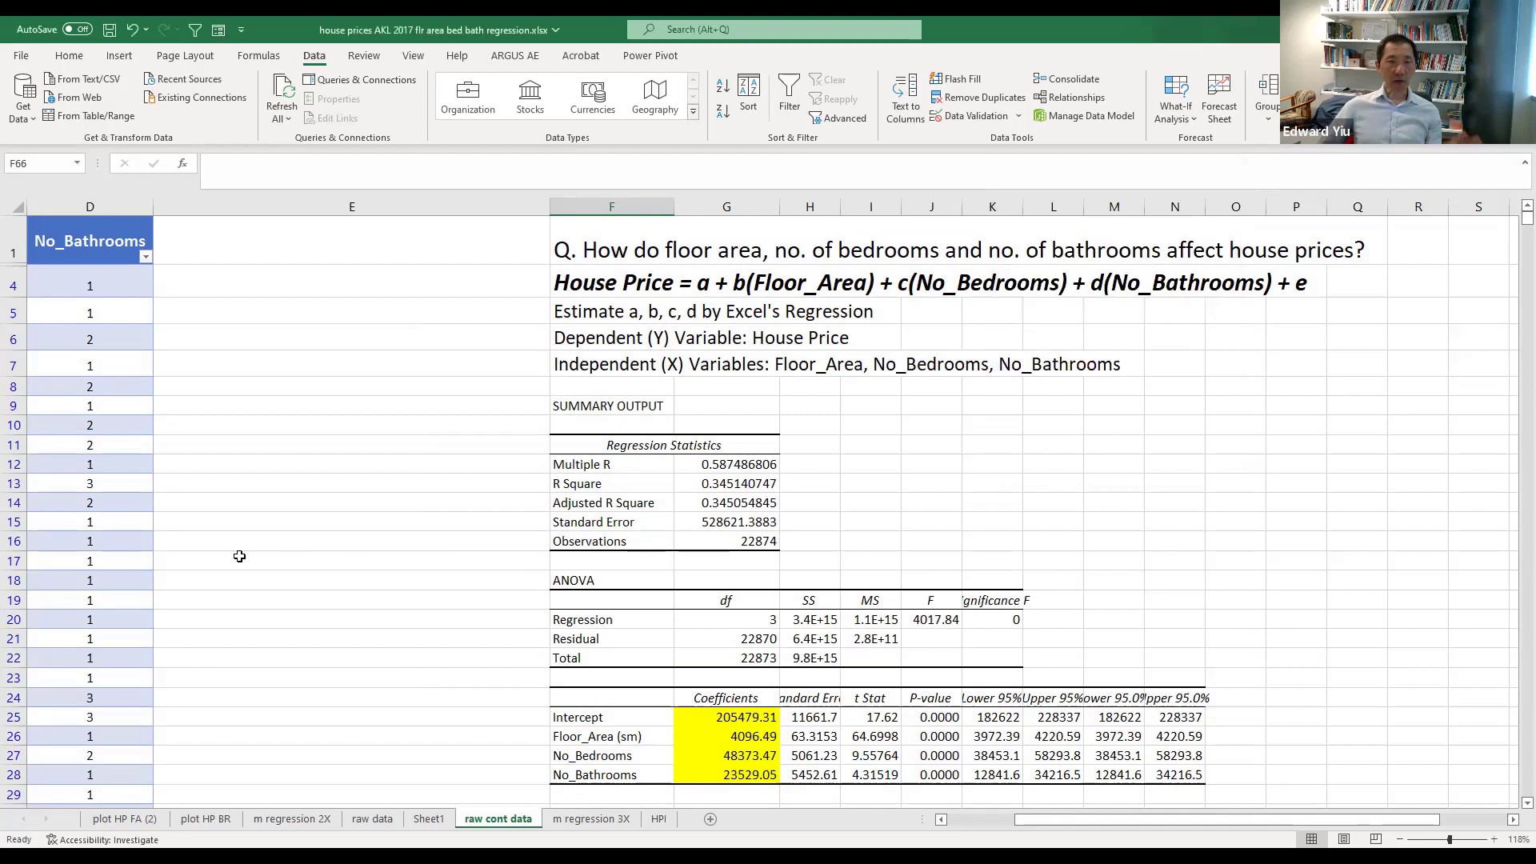